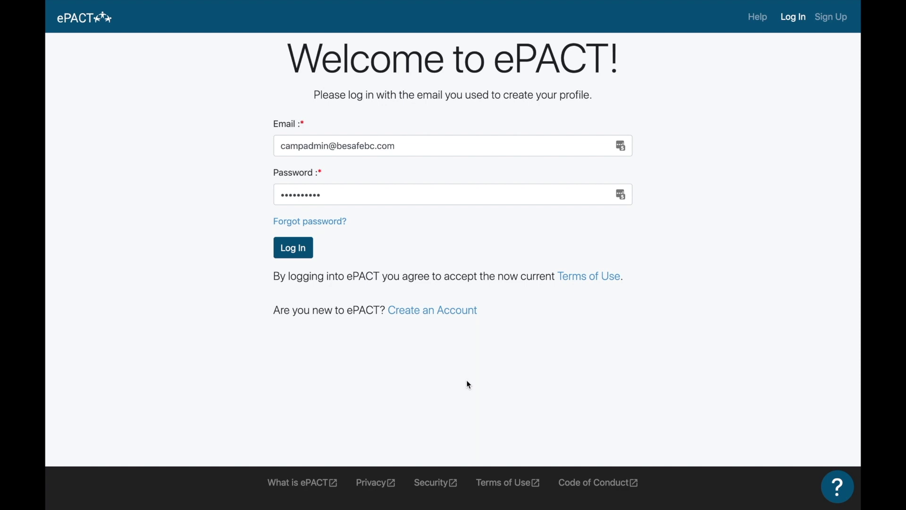
- Log in with the filled-in credentials and open the Boat Camp group's member records
{"action": "left_click", "coordinate": [291, 249]}
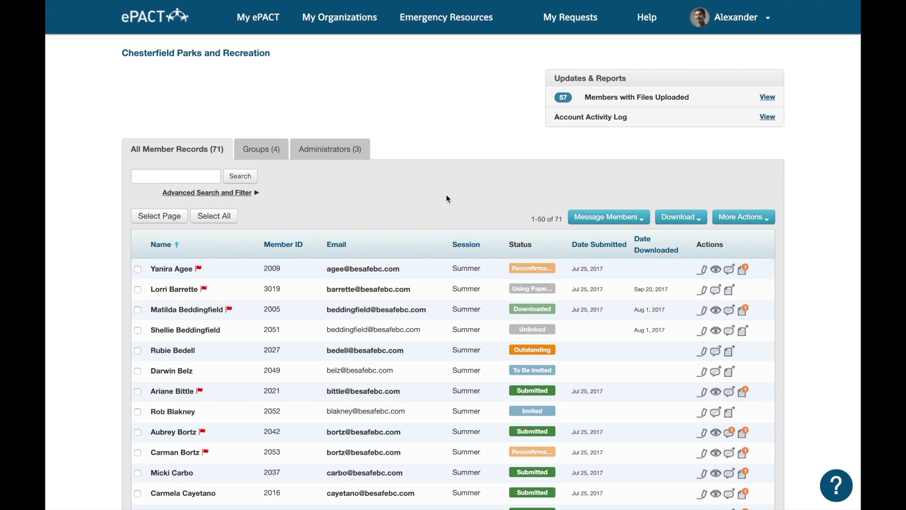
{"action": "left_click", "coordinate": [255, 150]}
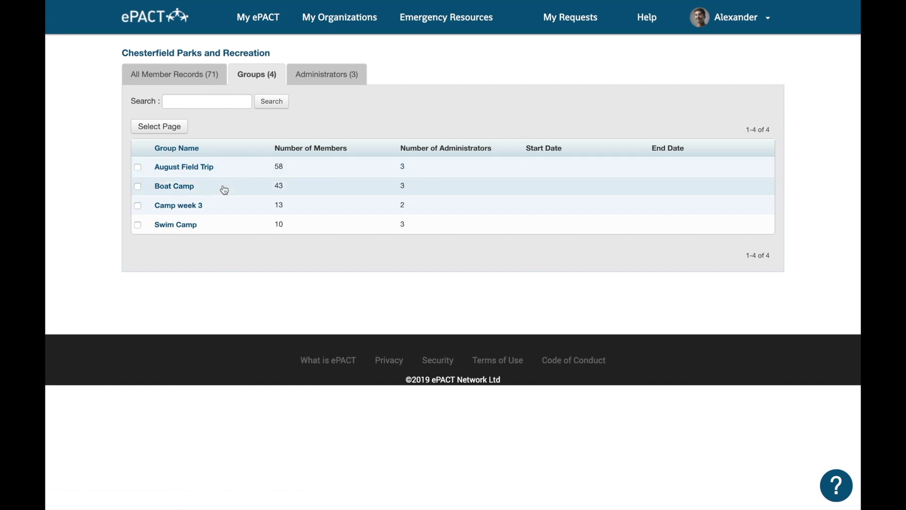
{"action": "left_click", "coordinate": [170, 188]}
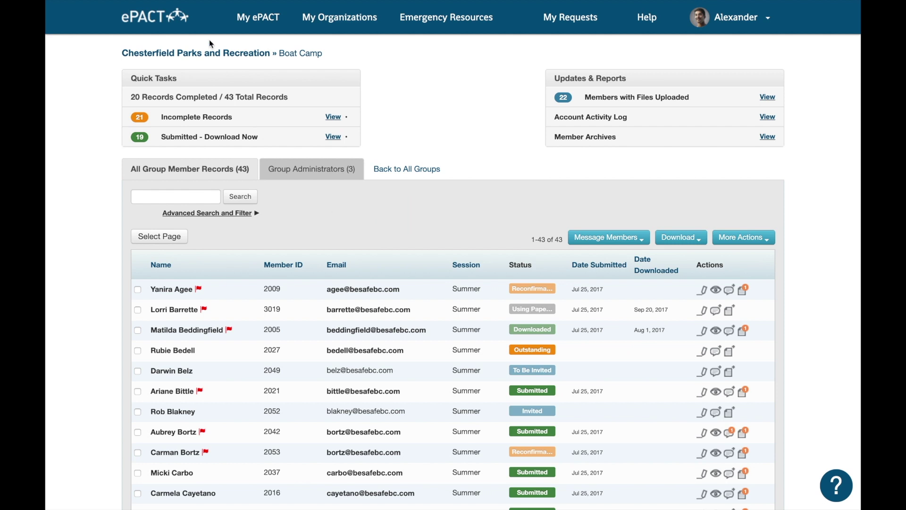
- Return to the full Chesterfield Parks and Recreation member list and look over the members' record statuses
{"action": "left_click", "coordinate": [210, 56]}
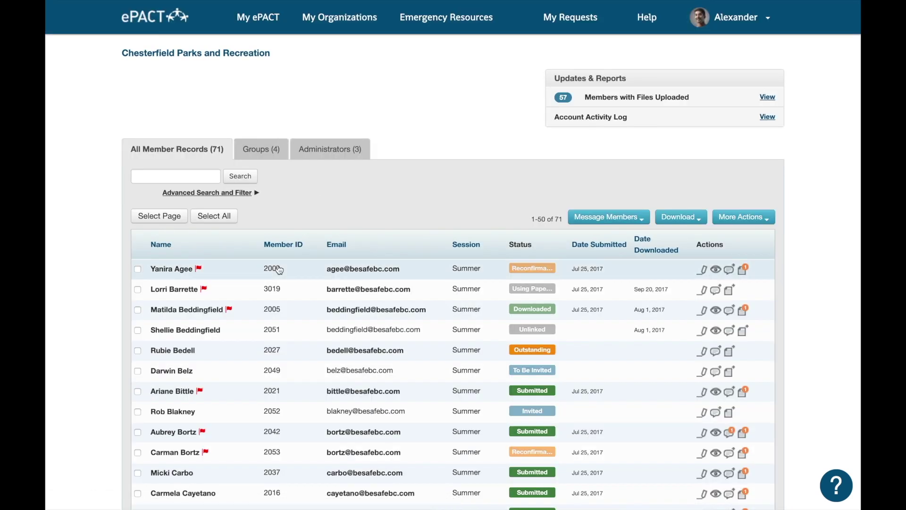
{"action": "scroll", "coordinate": [280, 270], "scroll_direction": "down", "scroll_amount": 1}
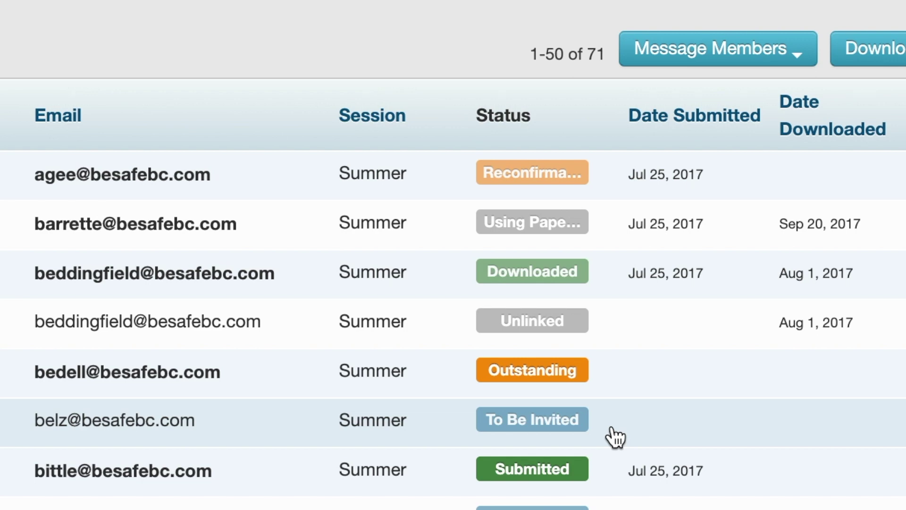
{"action": "scroll", "coordinate": [615, 437], "scroll_direction": "down", "scroll_amount": 2}
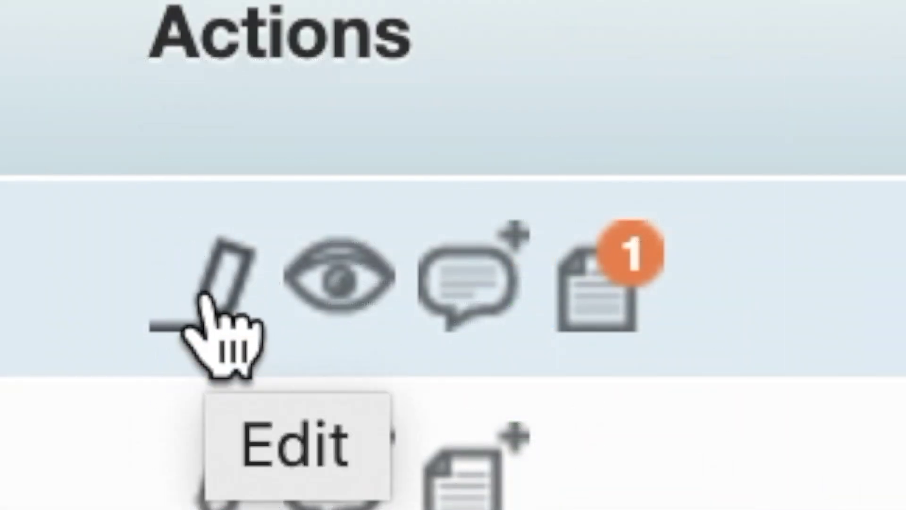
- Open the first listed member's details for editing and review the ID, name, session and email fields
{"action": "left_click", "coordinate": [205, 297]}
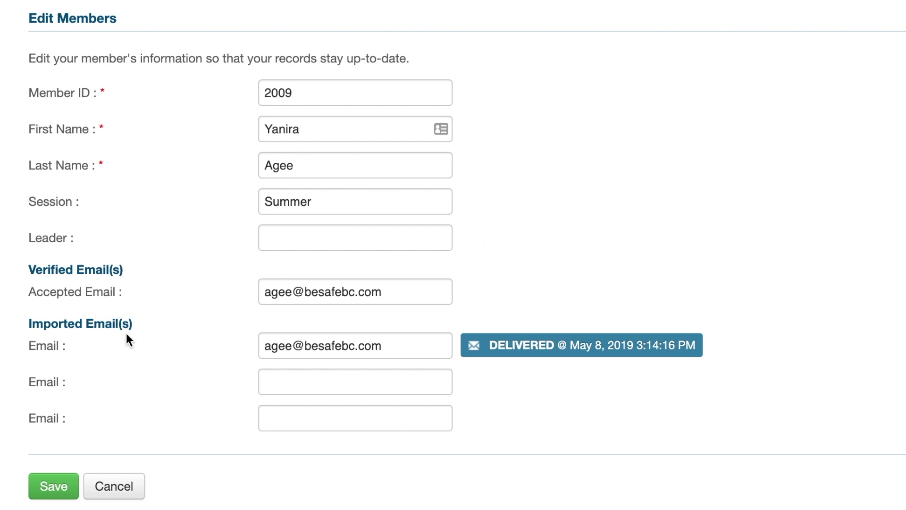
{"action": "scroll", "coordinate": [130, 326], "scroll_direction": "down", "scroll_amount": 3}
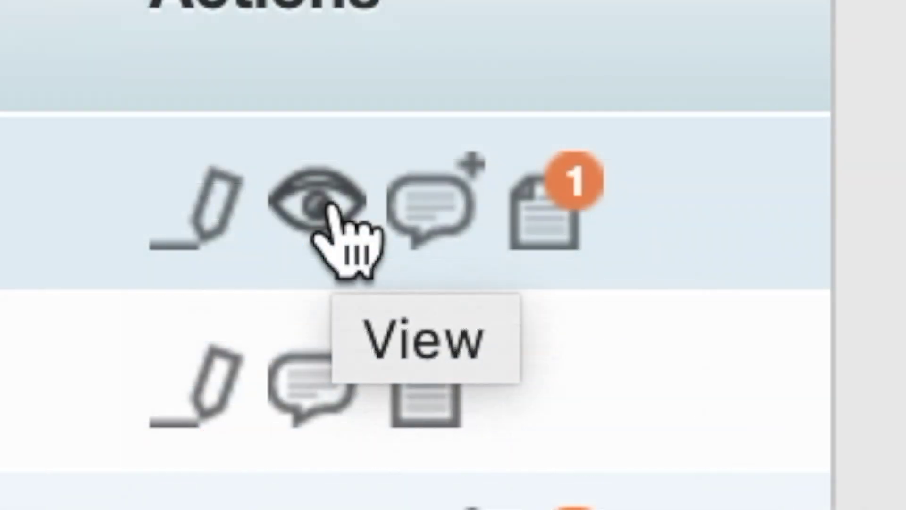
- View the first listed member's full record and read through the medical, immunization, family, contact, group, file and waiver sections
{"action": "left_click", "coordinate": [331, 208]}
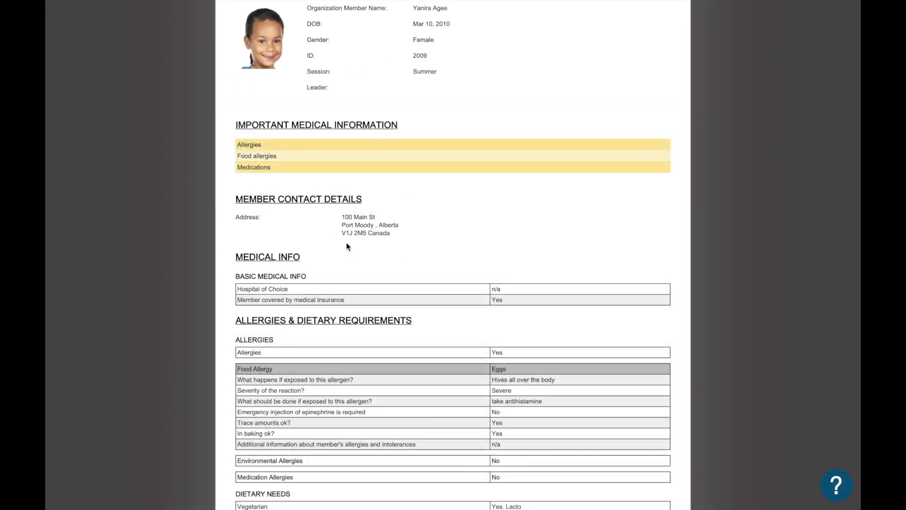
{"action": "scroll", "coordinate": [348, 244], "scroll_direction": "down", "scroll_amount": 2}
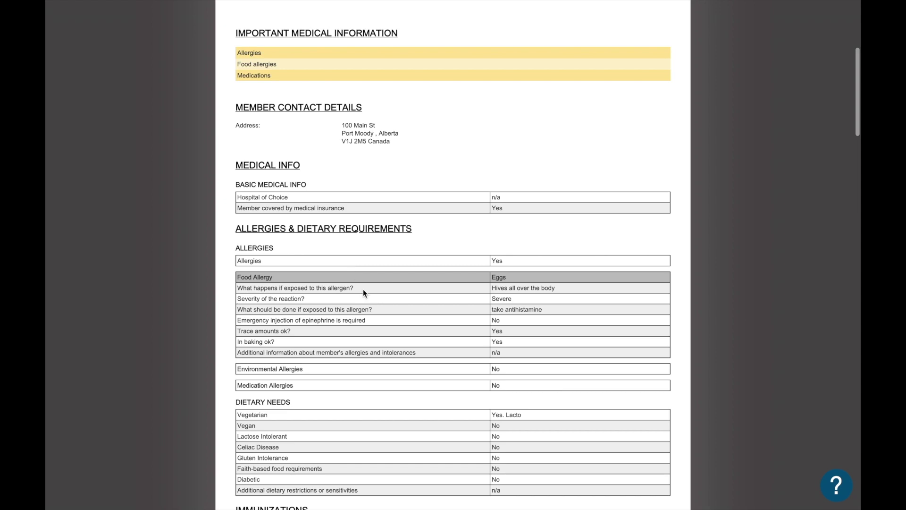
{"action": "scroll", "coordinate": [363, 289], "scroll_direction": "down", "scroll_amount": 3}
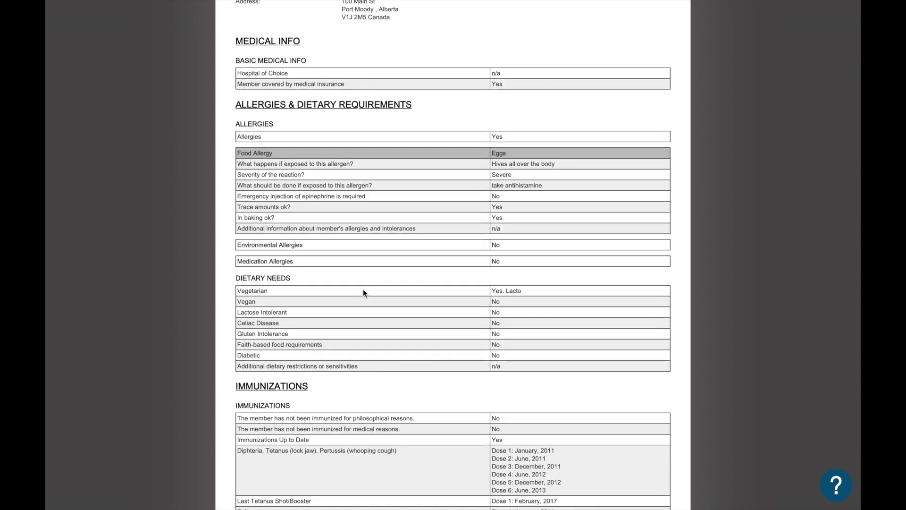
{"action": "scroll", "coordinate": [363, 290], "scroll_direction": "down", "scroll_amount": 6}
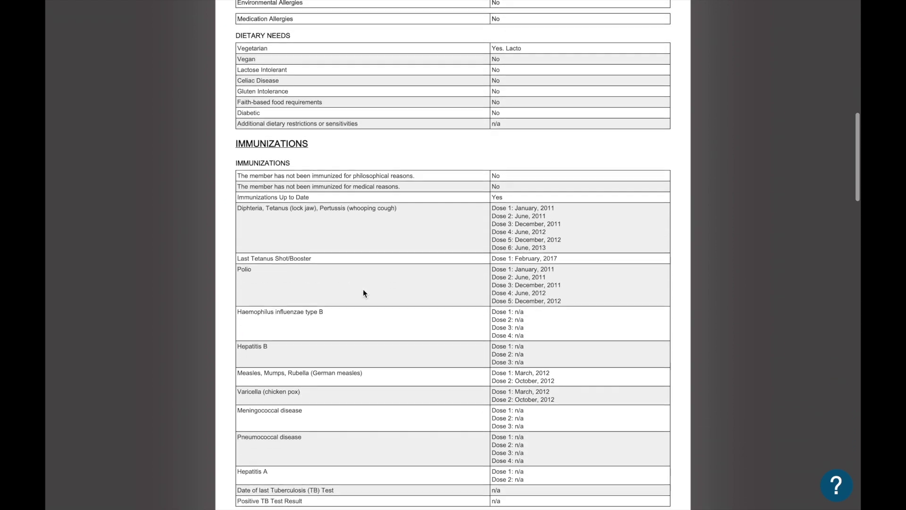
{"action": "scroll", "coordinate": [363, 290], "scroll_direction": "down", "scroll_amount": 9}
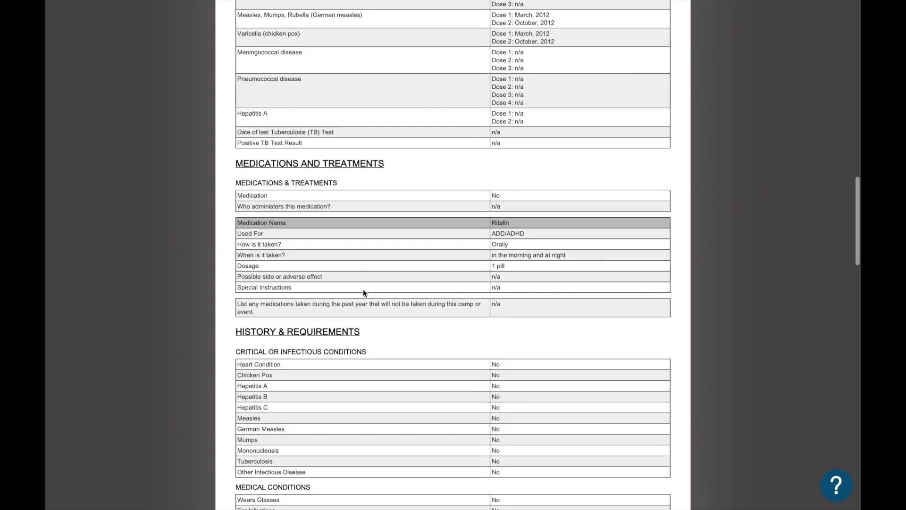
{"action": "scroll", "coordinate": [364, 290], "scroll_direction": "down", "scroll_amount": 15}
{"action": "scroll", "coordinate": [363, 289], "scroll_direction": "down", "scroll_amount": 8}
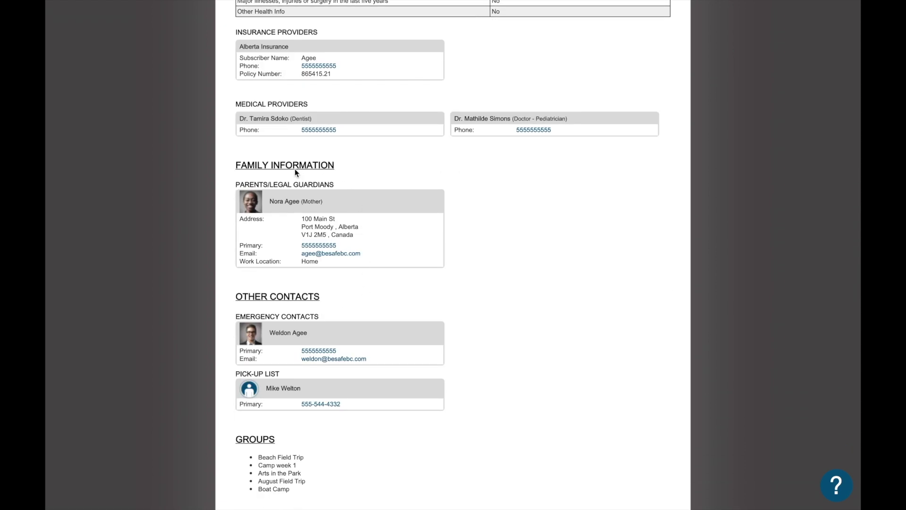
{"action": "scroll", "coordinate": [290, 221], "scroll_direction": "down", "scroll_amount": 5}
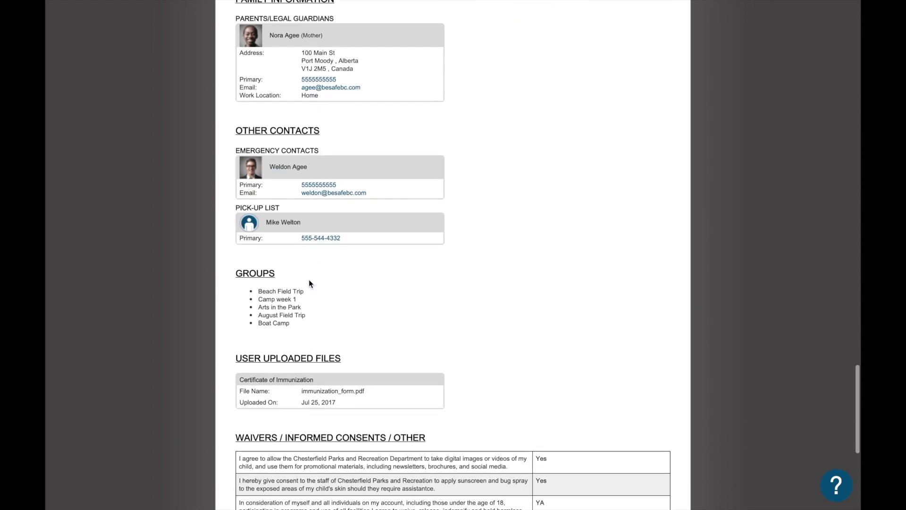
{"action": "scroll", "coordinate": [305, 234], "scroll_direction": "down", "scroll_amount": 7}
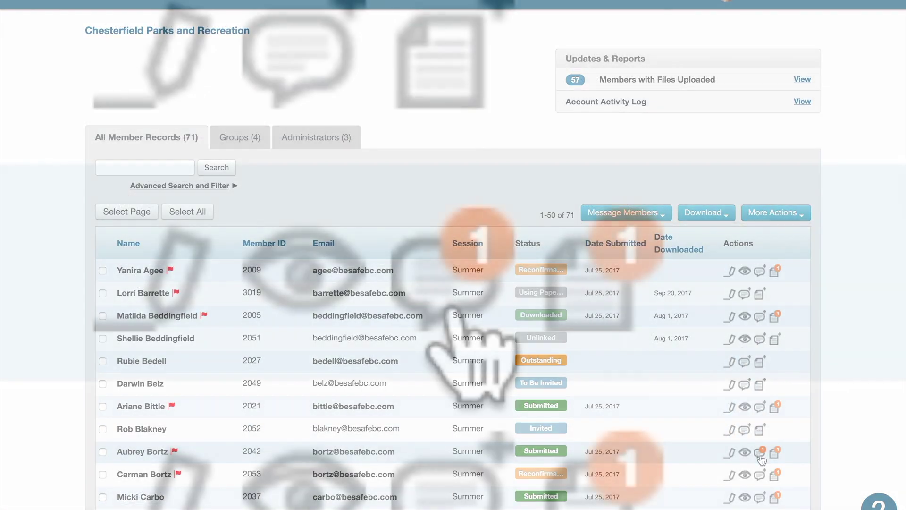
- View the comments of the member marked with one comment and the uploaded file of the first listed member
{"action": "left_click", "coordinate": [452, 313]}
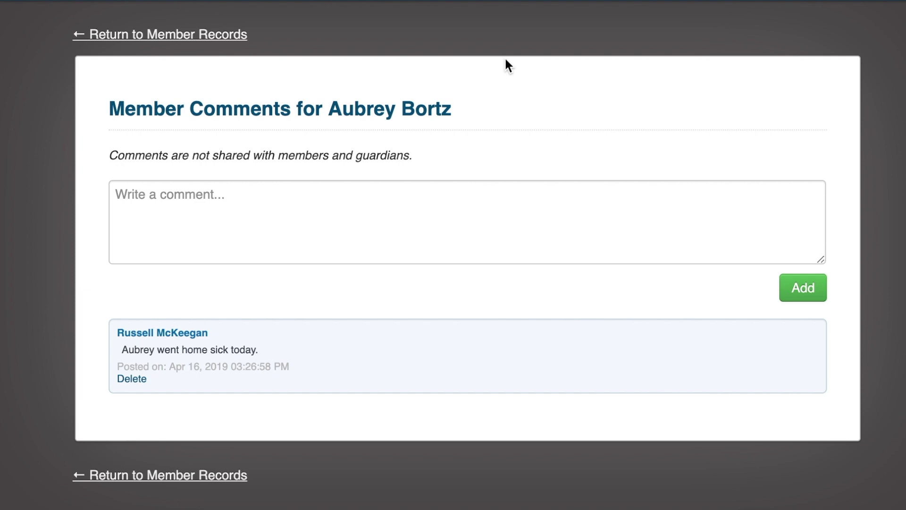
{"action": "left_click", "coordinate": [210, 38]}
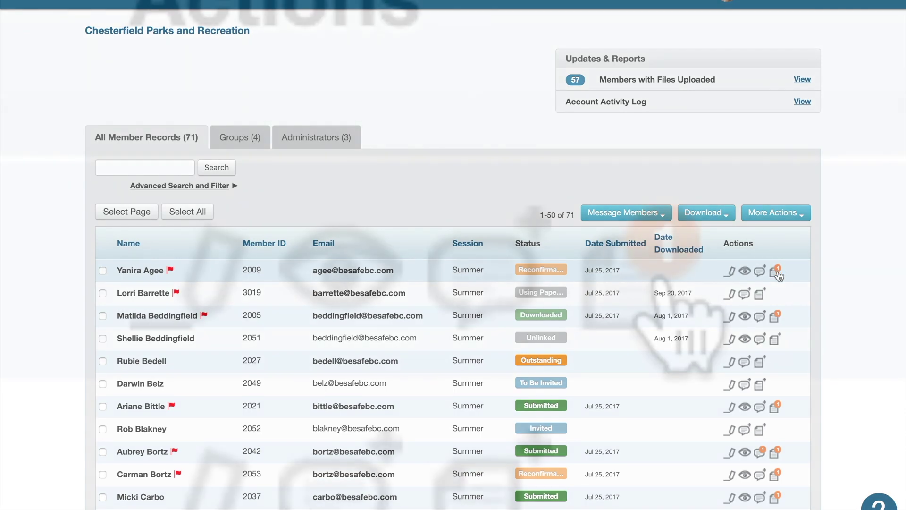
{"action": "left_click", "coordinate": [776, 272]}
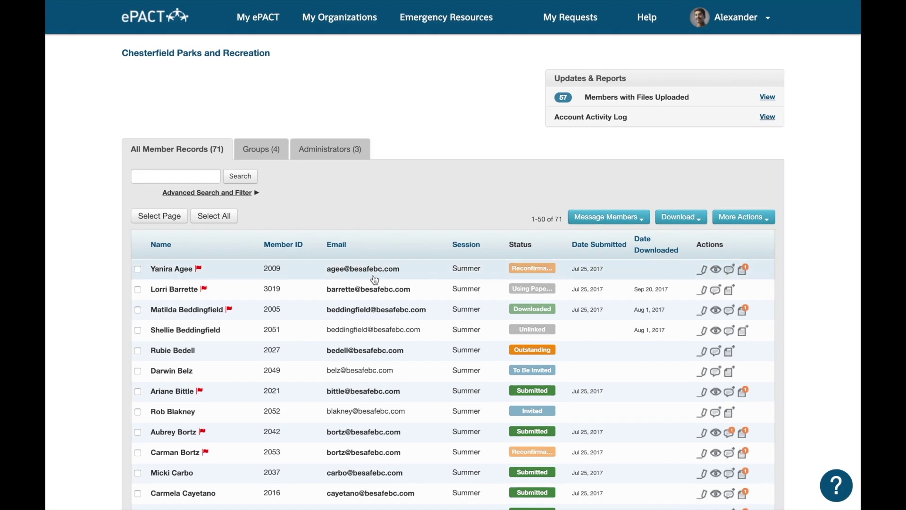
- Select the first, third and seventh members in the all-members list
{"action": "mouse_move", "coordinate": [374, 279]}
{"action": "left_click", "coordinate": [409, 276]}
{"action": "left_click", "coordinate": [411, 310]}
{"action": "left_click", "coordinate": [396, 399]}
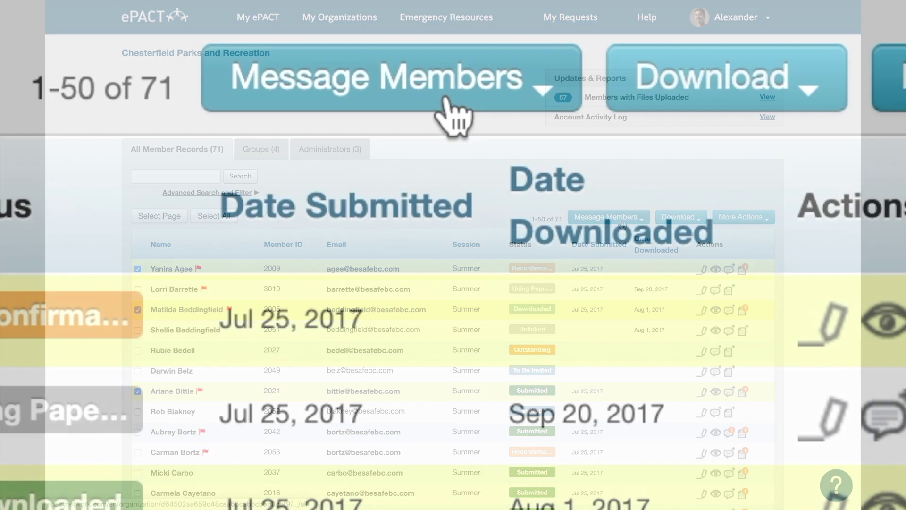
- Start a General message to the selected members with only legal guardians included, and continue to its review
{"action": "left_click", "coordinate": [609, 217]}
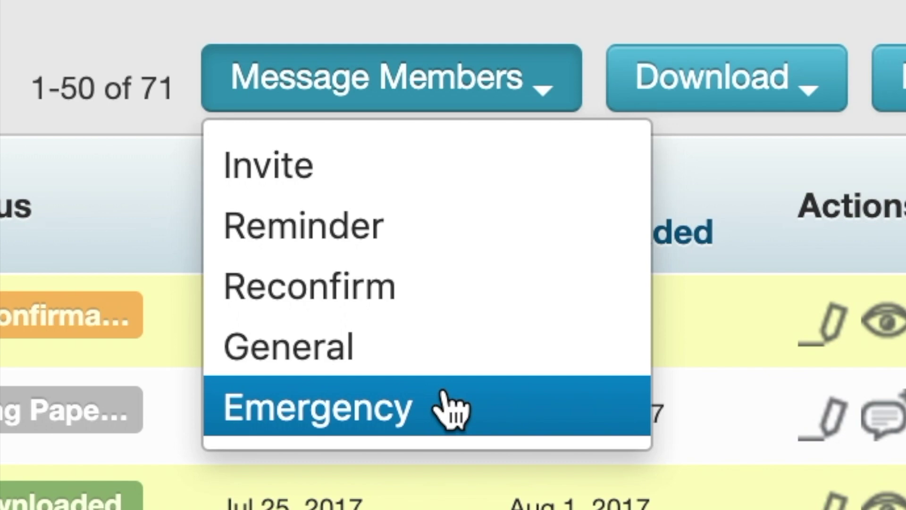
{"action": "left_click", "coordinate": [430, 356]}
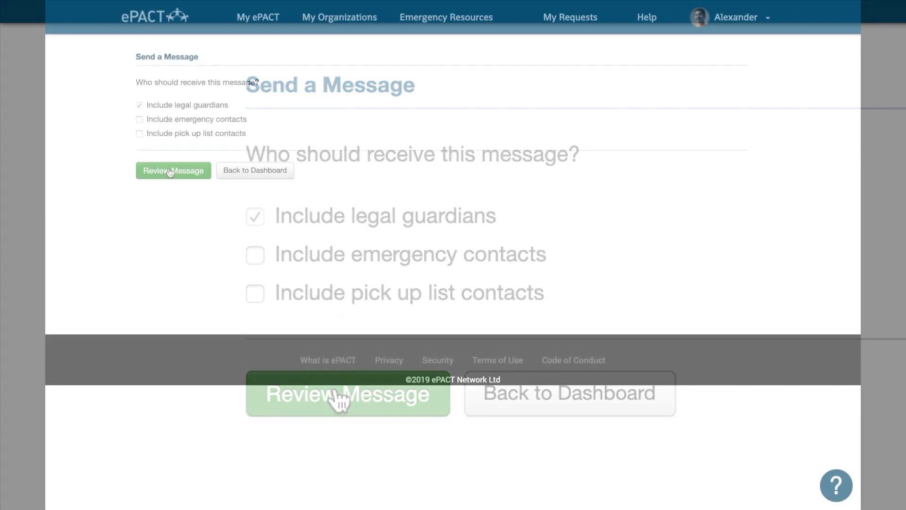
{"action": "left_click", "coordinate": [171, 173]}
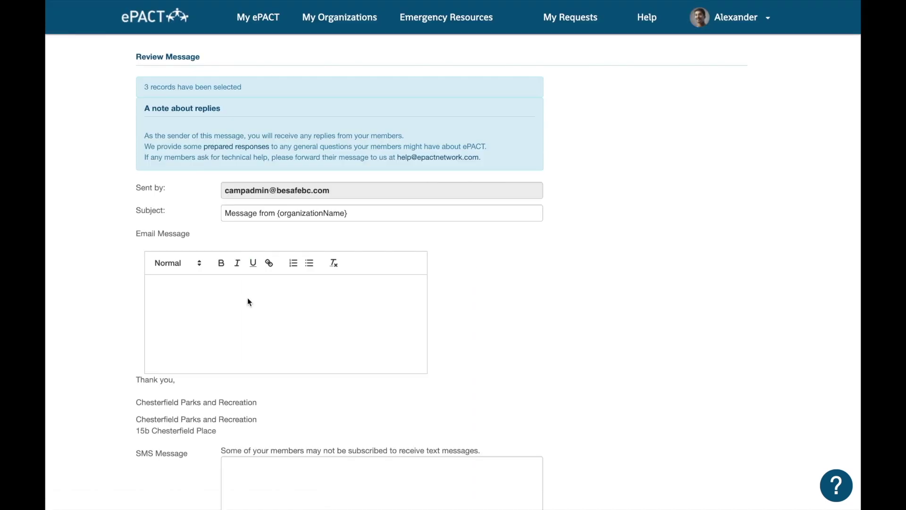
- Enter "This is a general message." as the email, SMS and voice message
{"action": "left_click", "coordinate": [249, 302]}
{"action": "type", "text": "This is a general message."}
{"action": "scroll", "coordinate": [125, 286], "scroll_direction": "down", "scroll_amount": 3}
{"action": "left_click", "coordinate": [271, 386]}
{"action": "scroll", "coordinate": [272, 388], "scroll_direction": "down", "scroll_amount": 2}
{"action": "type", "text": "This is a general message."}
{"action": "left_click", "coordinate": [263, 388]}
{"action": "type", "text": "This is a general message."}
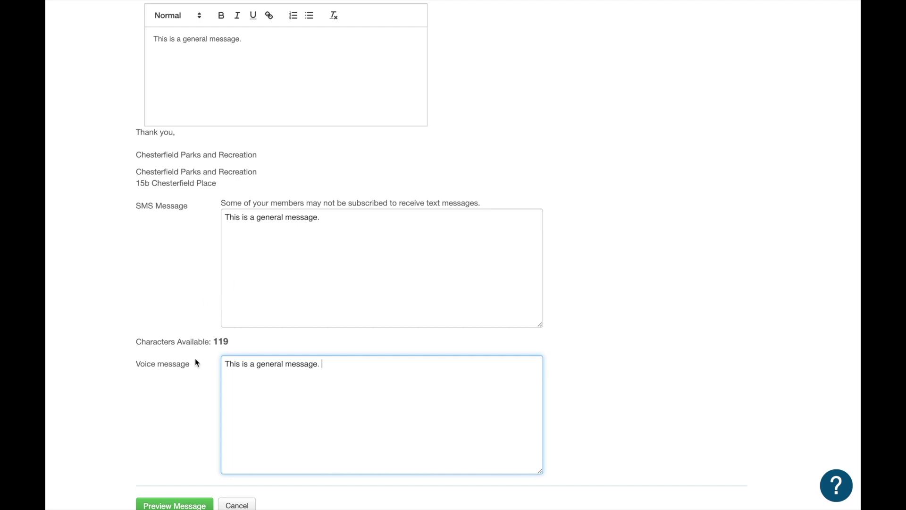
- Preview the general message and send it, finishing back at the member dashboard
{"action": "scroll", "coordinate": [195, 361], "scroll_direction": "down", "scroll_amount": 3}
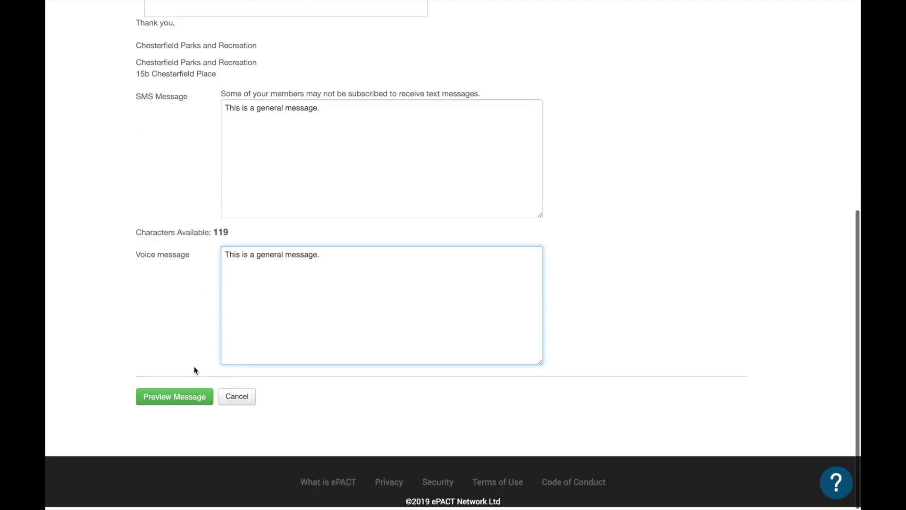
{"action": "left_click", "coordinate": [188, 399]}
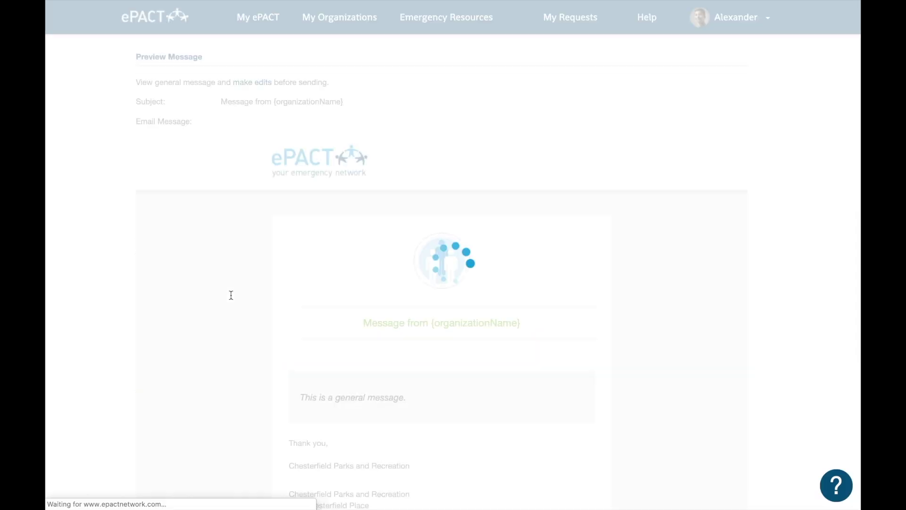
{"action": "scroll", "coordinate": [209, 250], "scroll_direction": "down", "scroll_amount": 5}
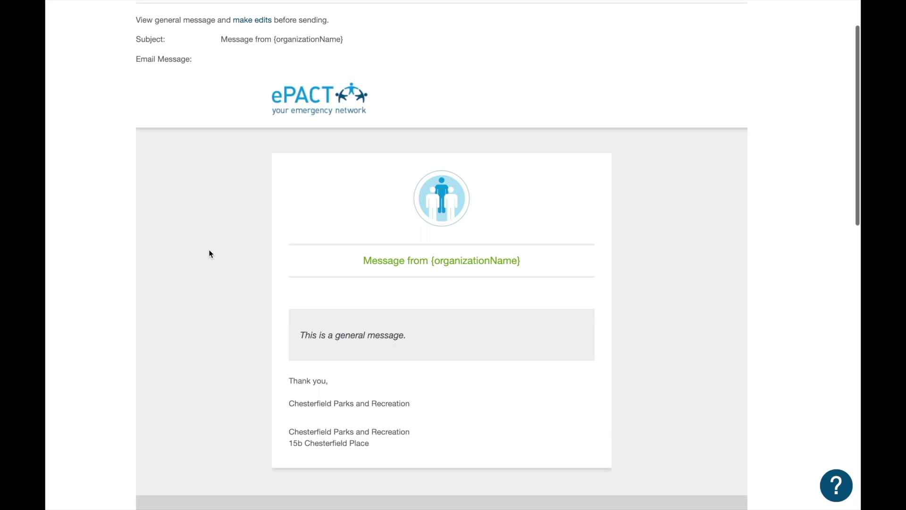
{"action": "scroll", "coordinate": [209, 254], "scroll_direction": "down", "scroll_amount": 10}
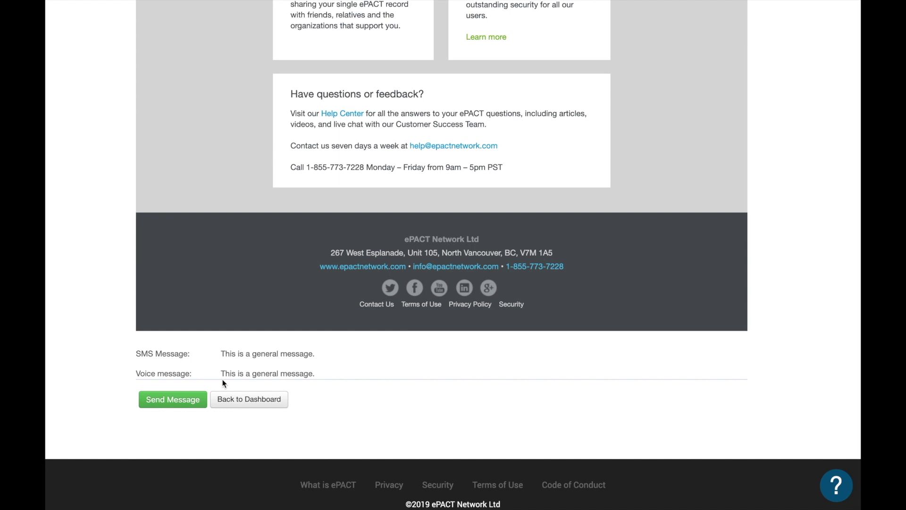
{"action": "left_click", "coordinate": [191, 402]}
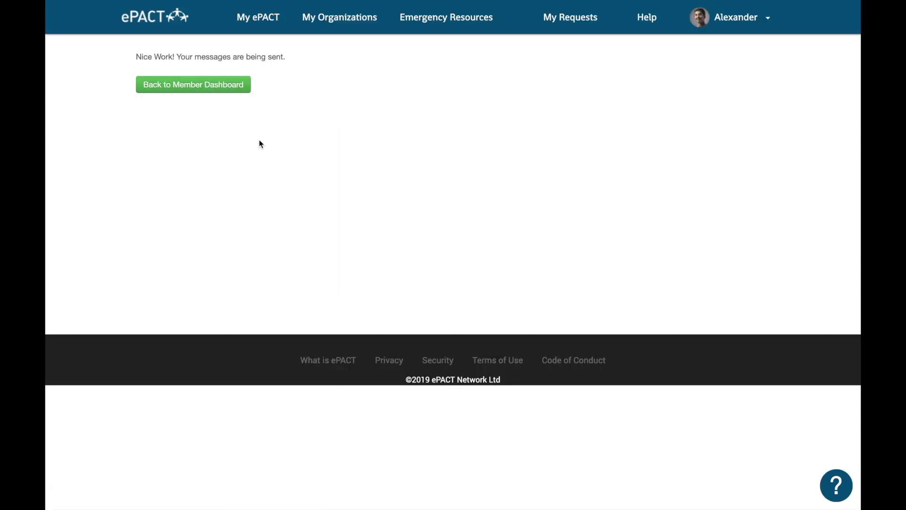
{"action": "left_click", "coordinate": [224, 93]}
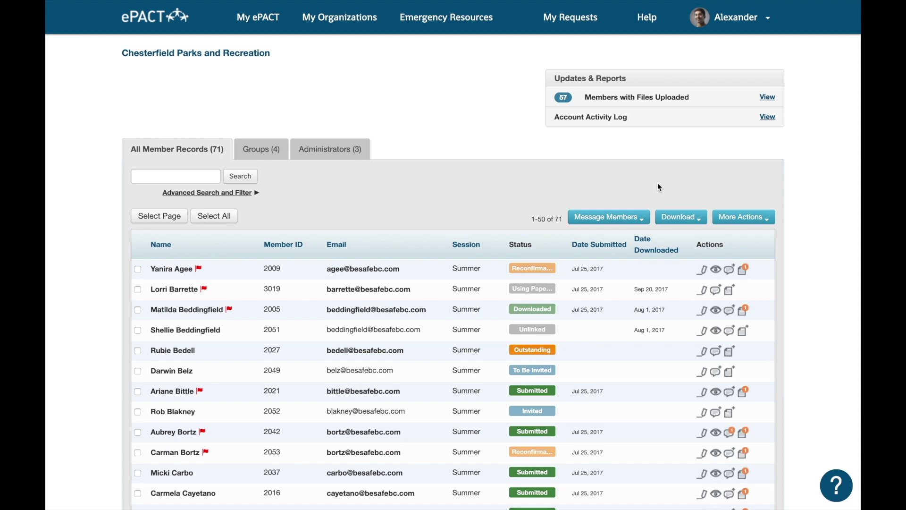
- Look over the available download options and additional actions for member records
{"action": "left_click", "coordinate": [703, 219]}
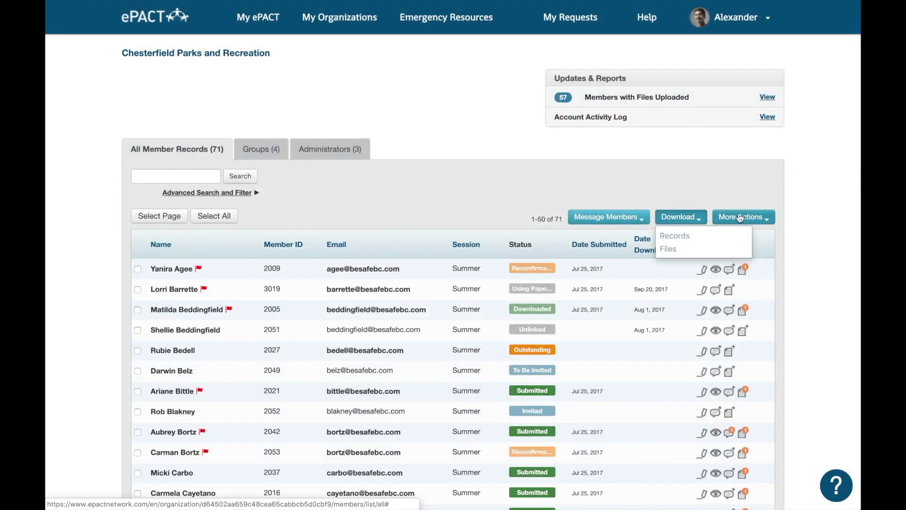
{"action": "left_click", "coordinate": [740, 217]}
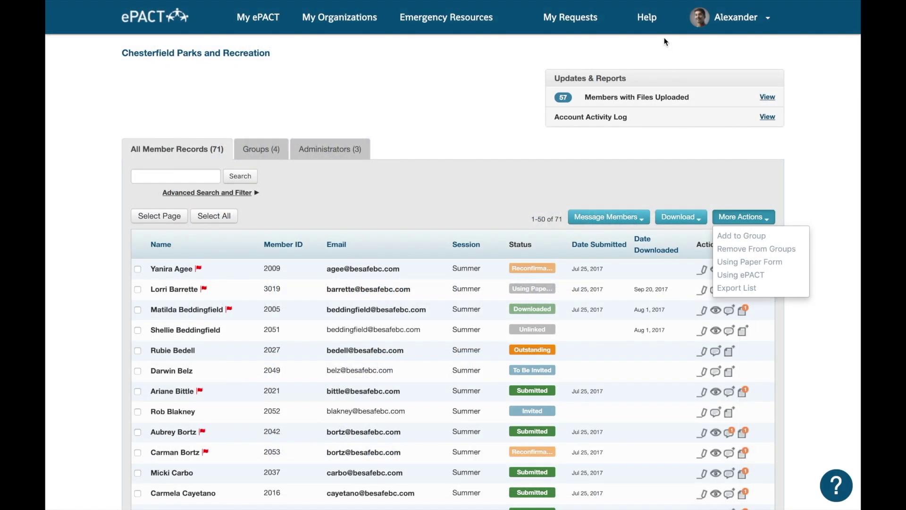
{"action": "left_click", "coordinate": [474, 217]}
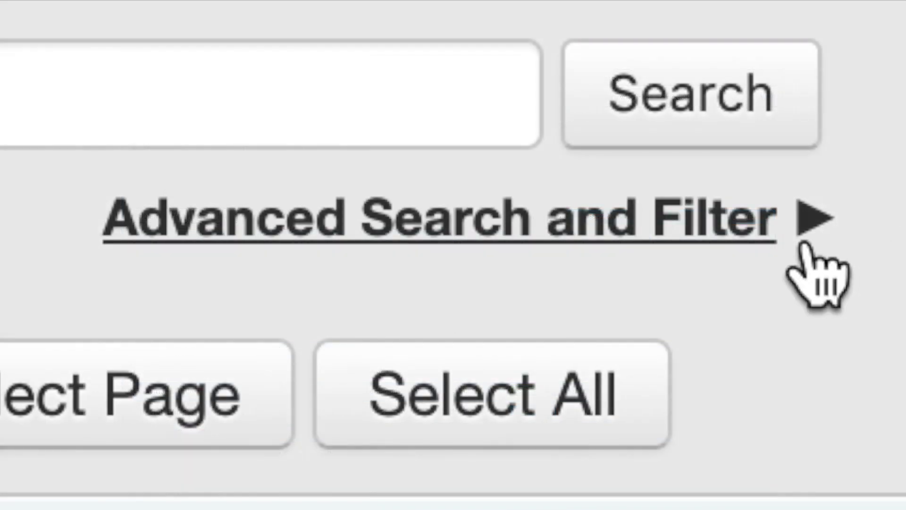
- Show the advanced search and filter settings for member records, including More Options and Date Filters
{"action": "left_click", "coordinate": [729, 231]}
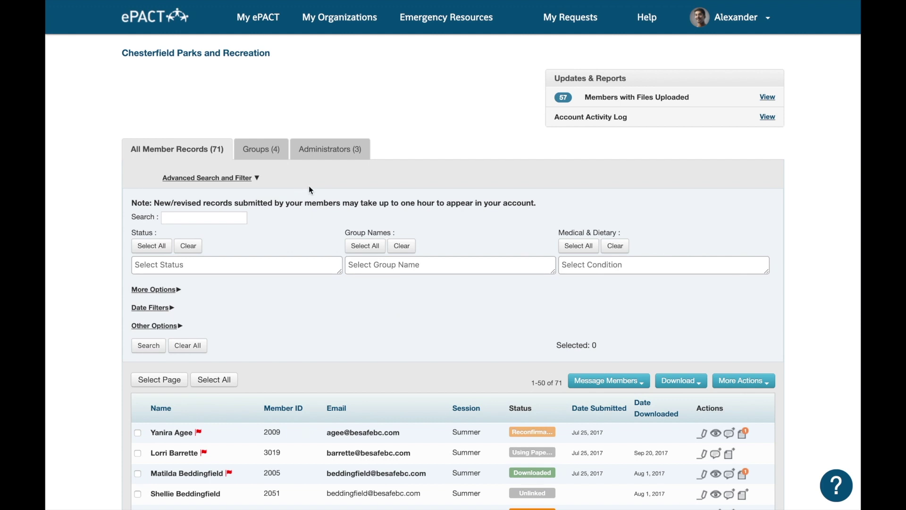
{"action": "left_click", "coordinate": [170, 291]}
{"action": "scroll", "coordinate": [170, 326], "scroll_direction": "down", "scroll_amount": 1}
{"action": "left_click", "coordinate": [166, 323]}
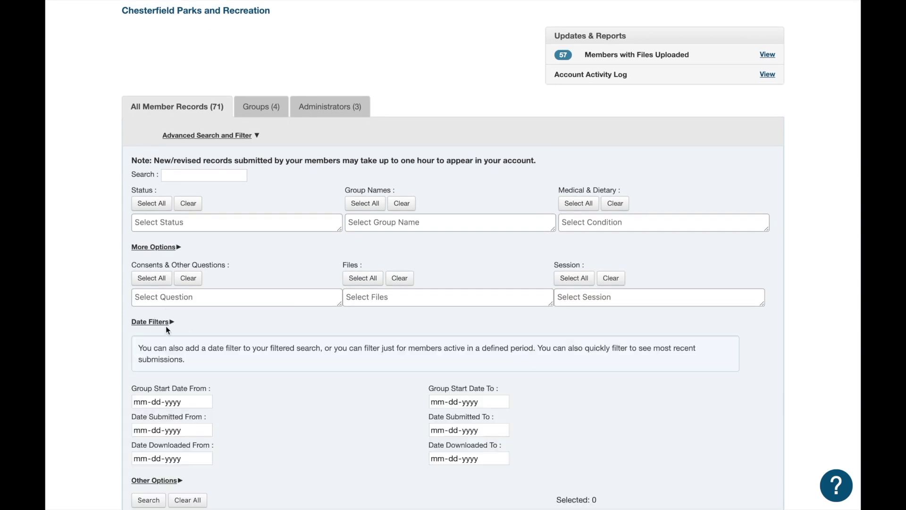
- Show the Other Options filters and look over the choices for status, groups, medical conditions, consents, files and session
{"action": "scroll", "coordinate": [168, 350], "scroll_direction": "down", "scroll_amount": 2}
{"action": "left_click", "coordinate": [156, 406]}
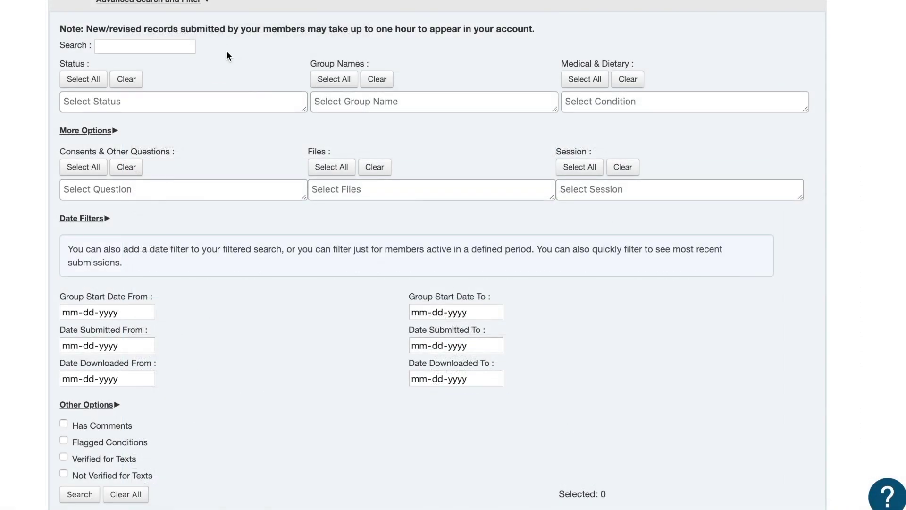
{"action": "left_click", "coordinate": [155, 47]}
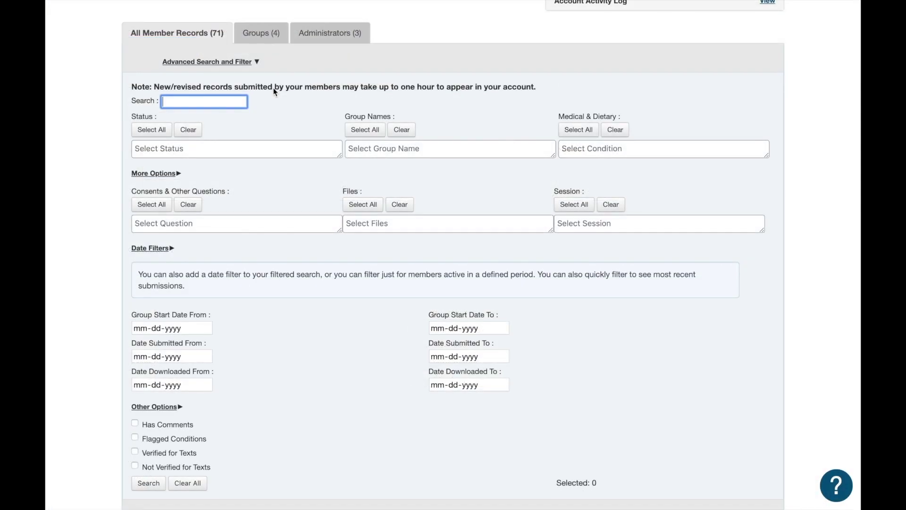
{"action": "left_click", "coordinate": [239, 142]}
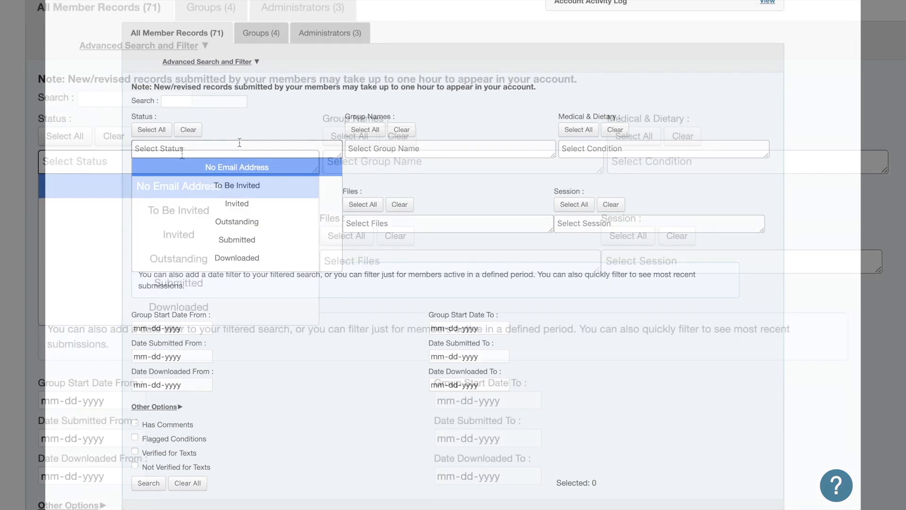
{"action": "left_click", "coordinate": [434, 146]}
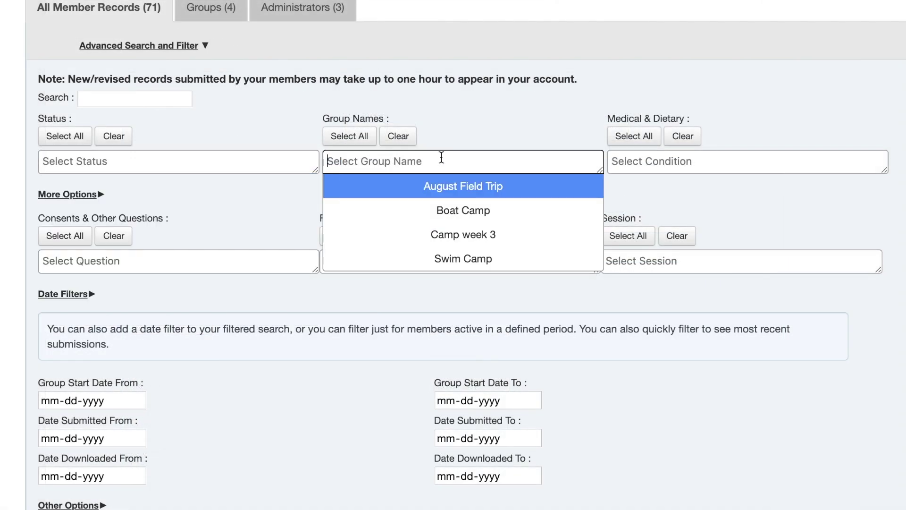
{"action": "left_click", "coordinate": [690, 162]}
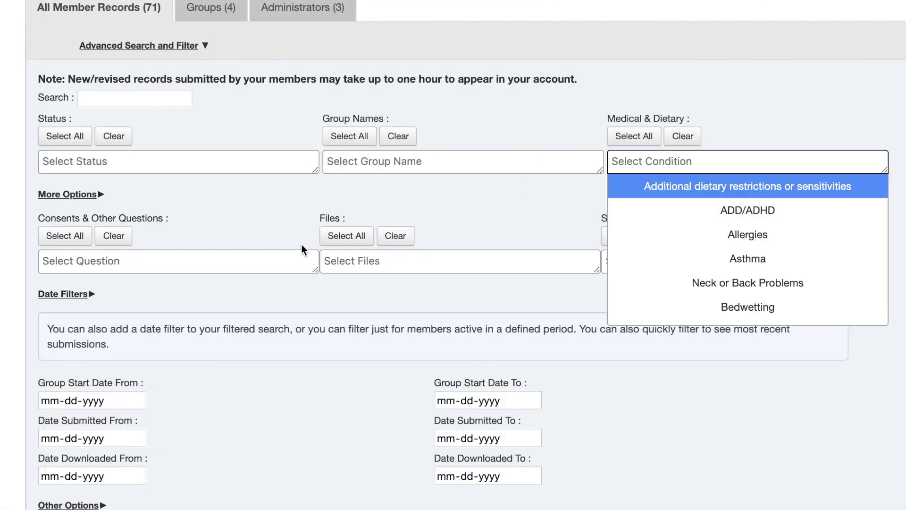
{"action": "left_click", "coordinate": [248, 259]}
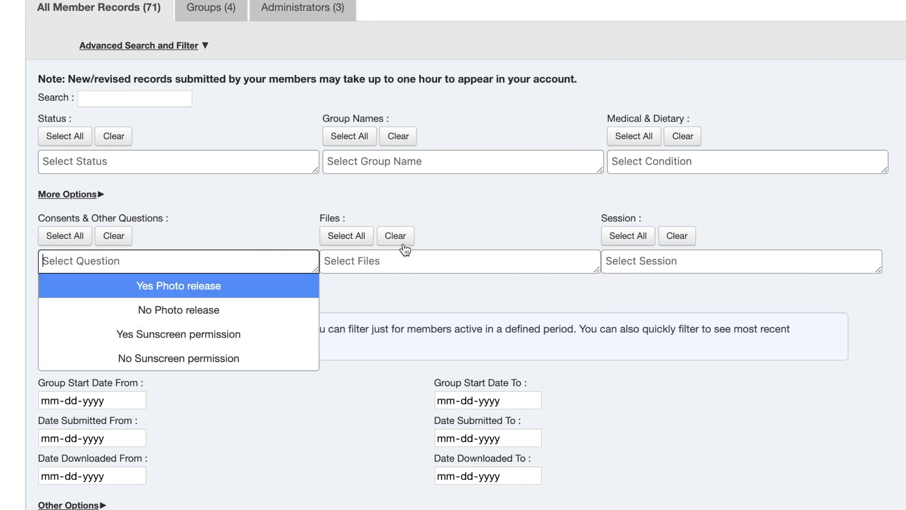
{"action": "left_click", "coordinate": [438, 251]}
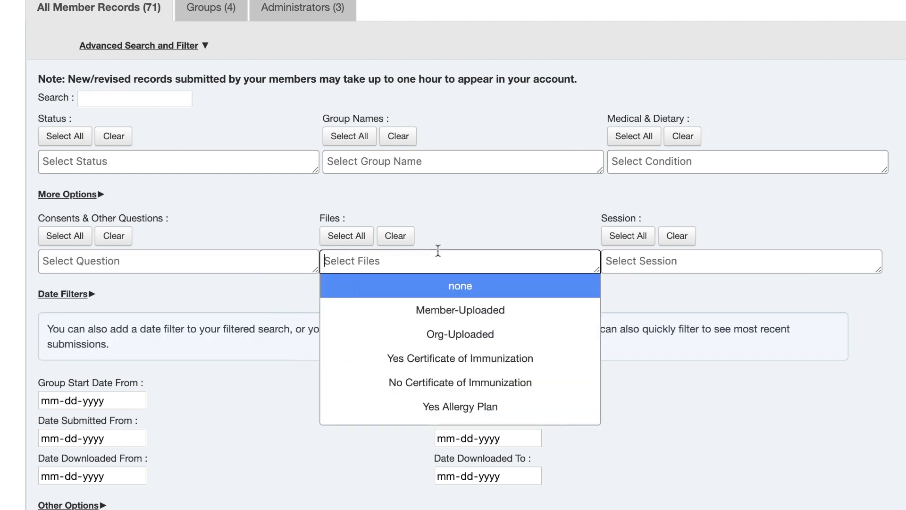
{"action": "left_click", "coordinate": [576, 219]}
{"action": "left_click", "coordinate": [767, 252]}
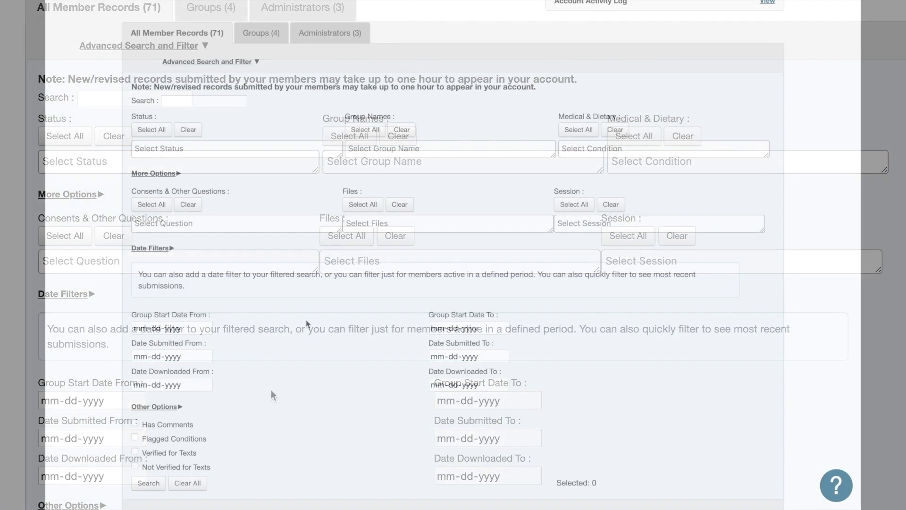
{"action": "scroll", "coordinate": [306, 319], "scroll_direction": "down", "scroll_amount": 1}
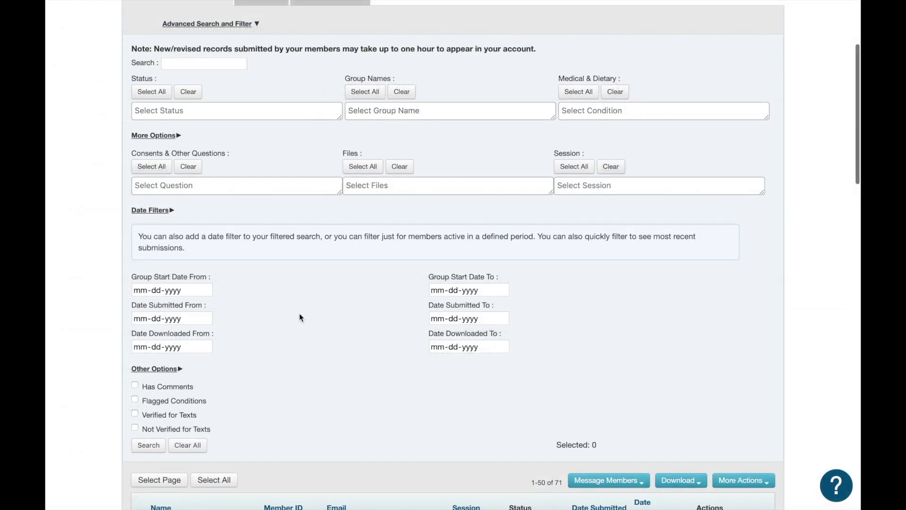
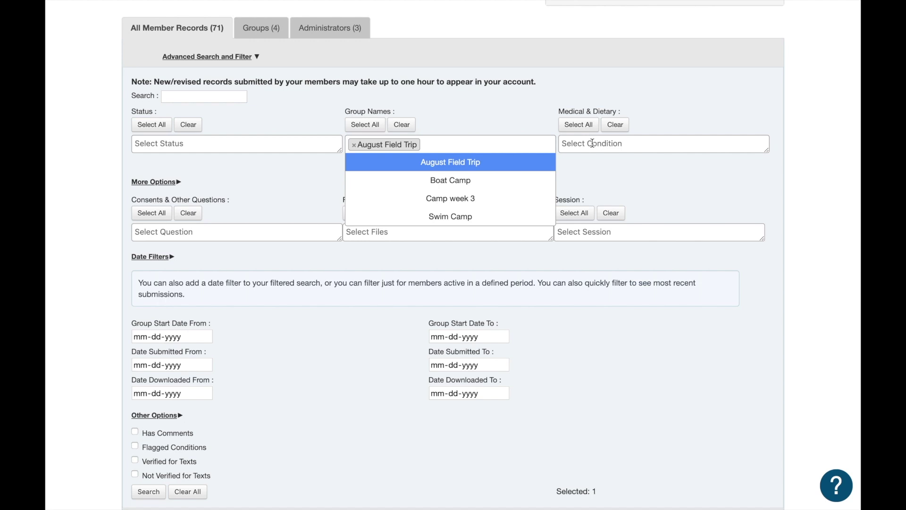
- Add Allergies, Environmental Allergies, Food Allergies and Medication Allergies to the Medical & Dietary filter
{"action": "left_click", "coordinate": [593, 144]}
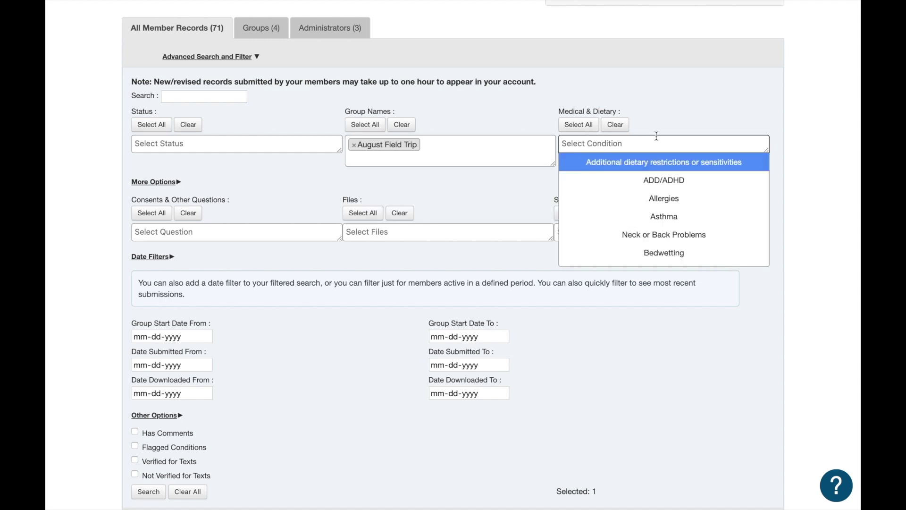
{"action": "left_click", "coordinate": [665, 199]}
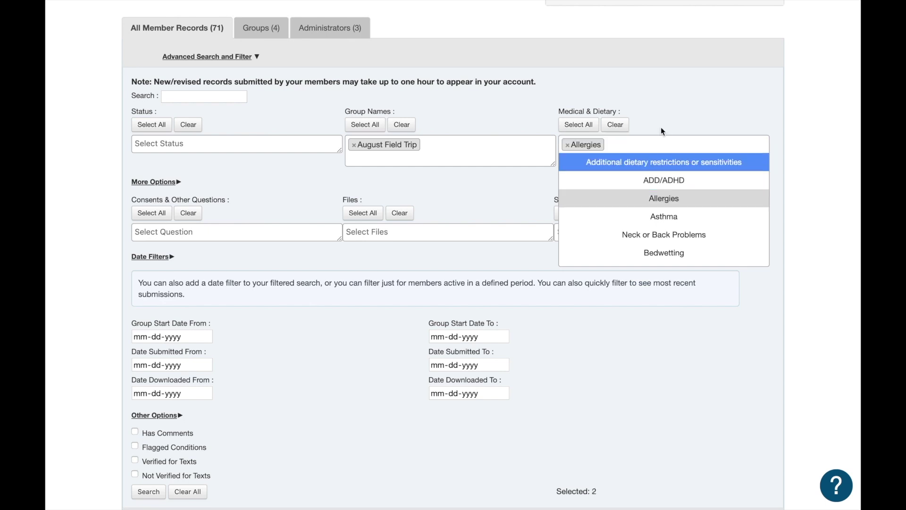
{"action": "left_click", "coordinate": [650, 139]}
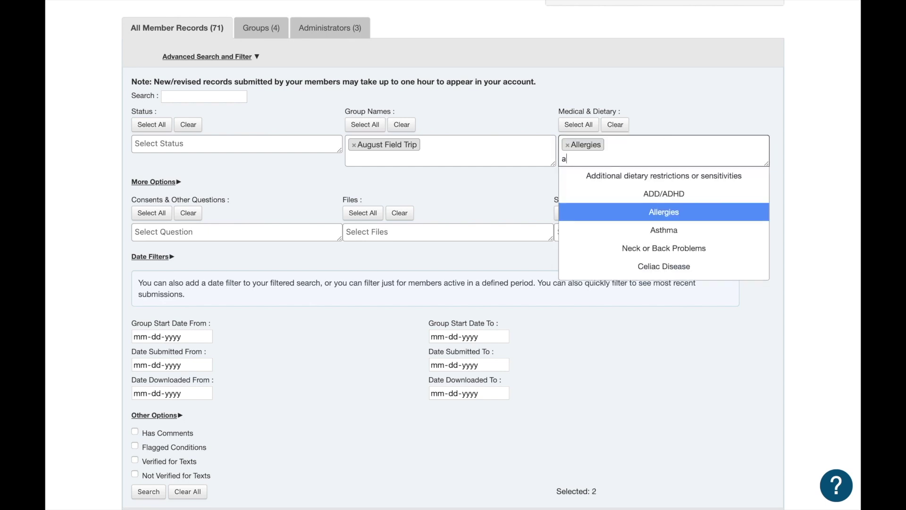
{"action": "type", "text": "all"}
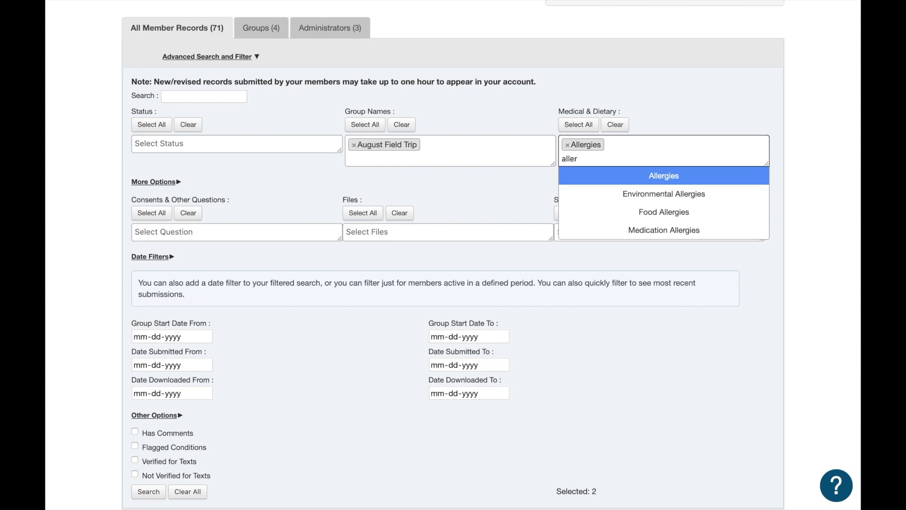
{"action": "type", "text": "er"}
{"action": "left_click", "coordinate": [664, 194]}
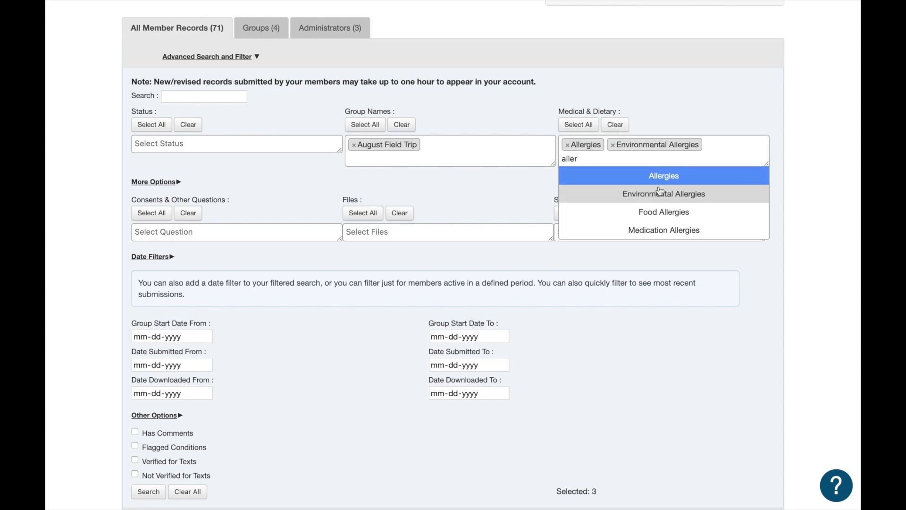
{"action": "left_click", "coordinate": [664, 212]}
{"action": "left_click", "coordinate": [665, 231]}
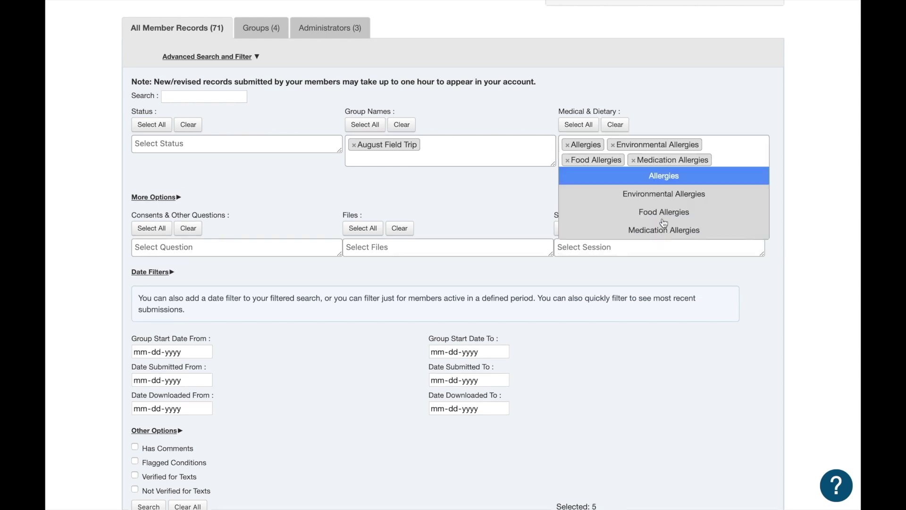
{"action": "left_click", "coordinate": [639, 78]}
- Search the member records with the August Field Trip and allergy filters and review the matching members
{"action": "scroll", "coordinate": [381, 94], "scroll_direction": "down", "scroll_amount": 1}
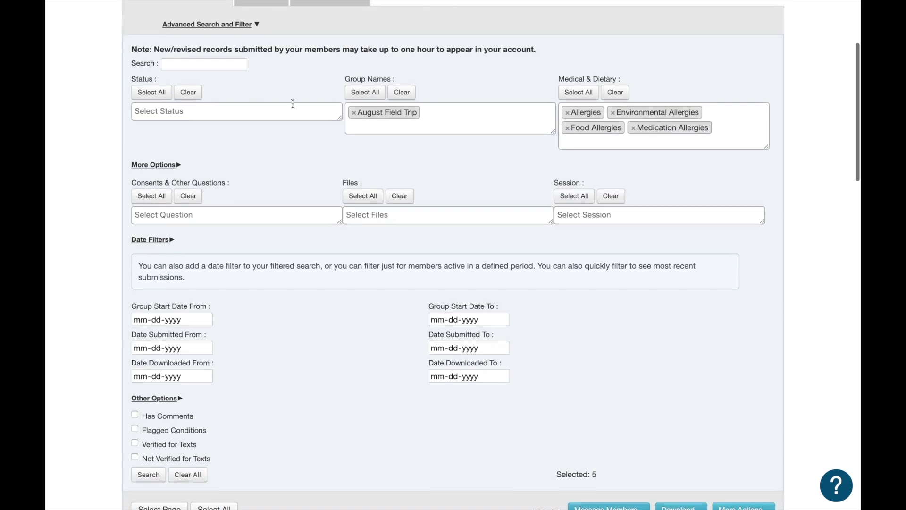
{"action": "scroll", "coordinate": [271, 265], "scroll_direction": "down", "scroll_amount": 1}
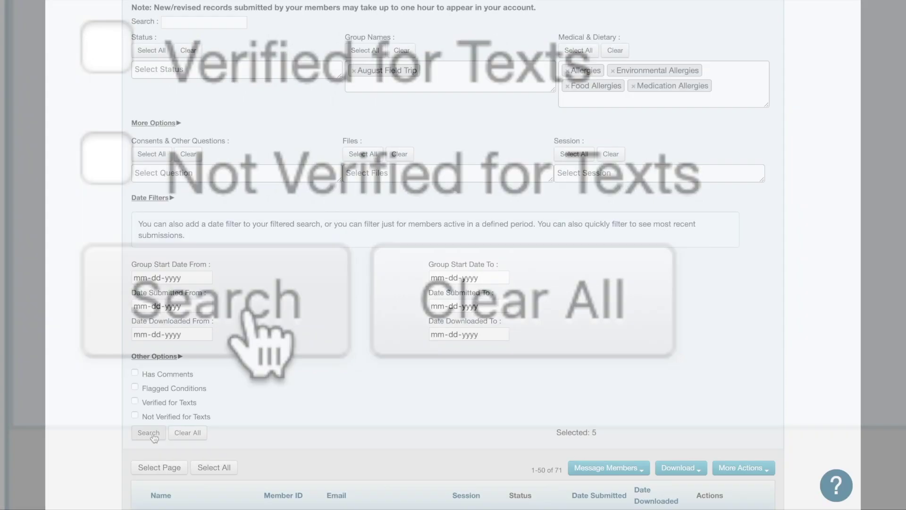
{"action": "left_click", "coordinate": [149, 433]}
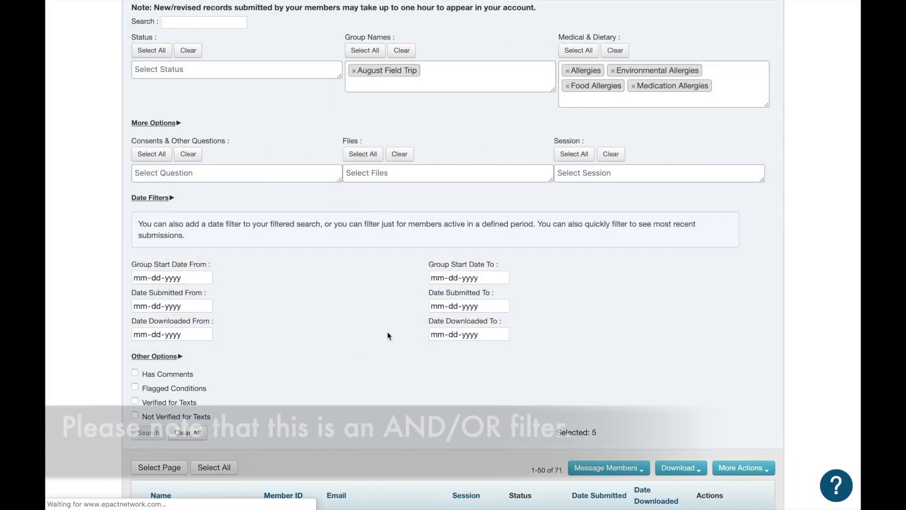
{"action": "scroll", "coordinate": [388, 336], "scroll_direction": "down", "scroll_amount": 2}
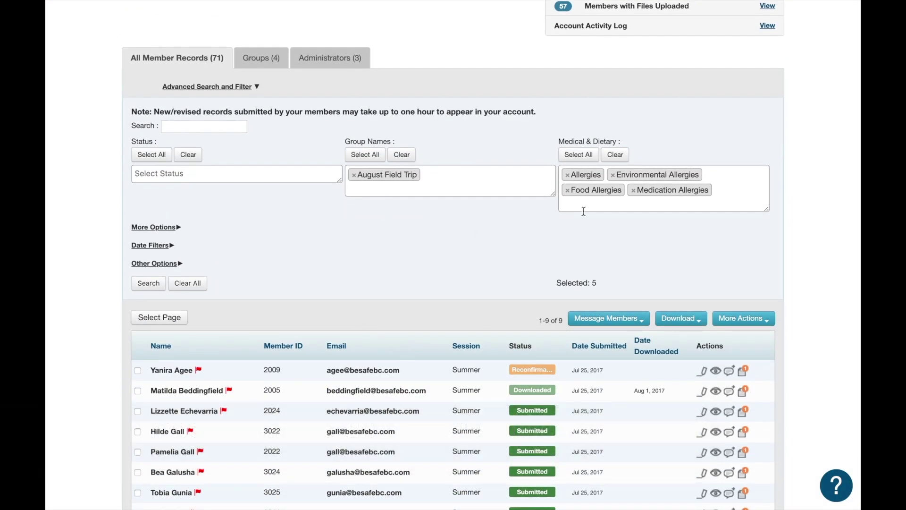
{"action": "scroll", "coordinate": [438, 270], "scroll_direction": "down", "scroll_amount": 3}
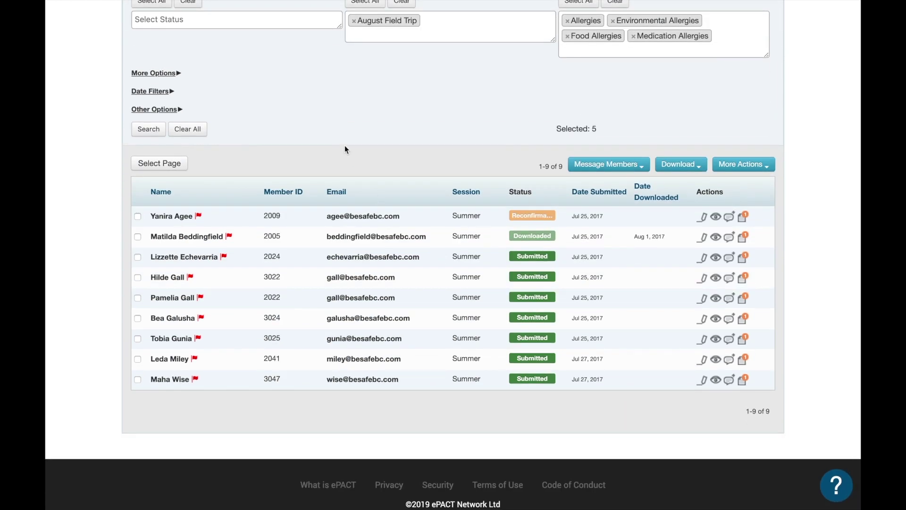
{"action": "scroll", "coordinate": [345, 146], "scroll_direction": "up", "scroll_amount": 1}
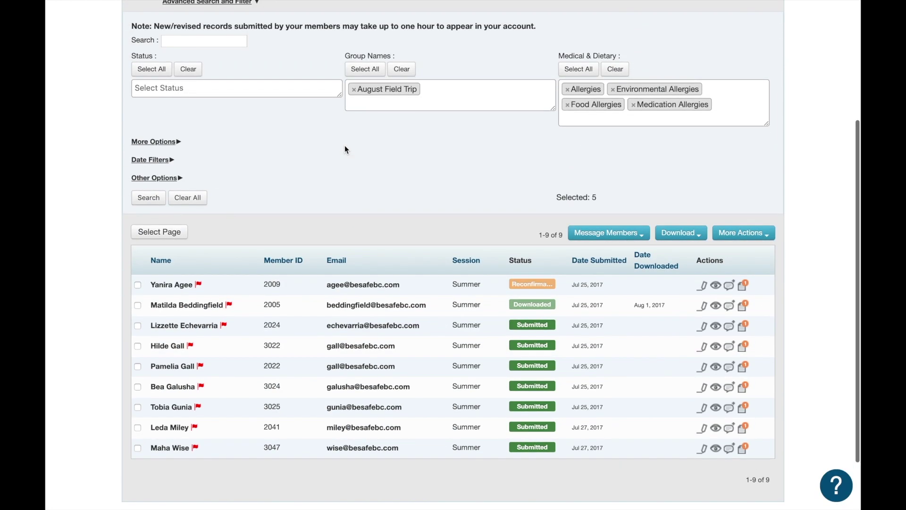
- Select all the filtered members on the page and start an Export List report for them
{"action": "left_click", "coordinate": [167, 232]}
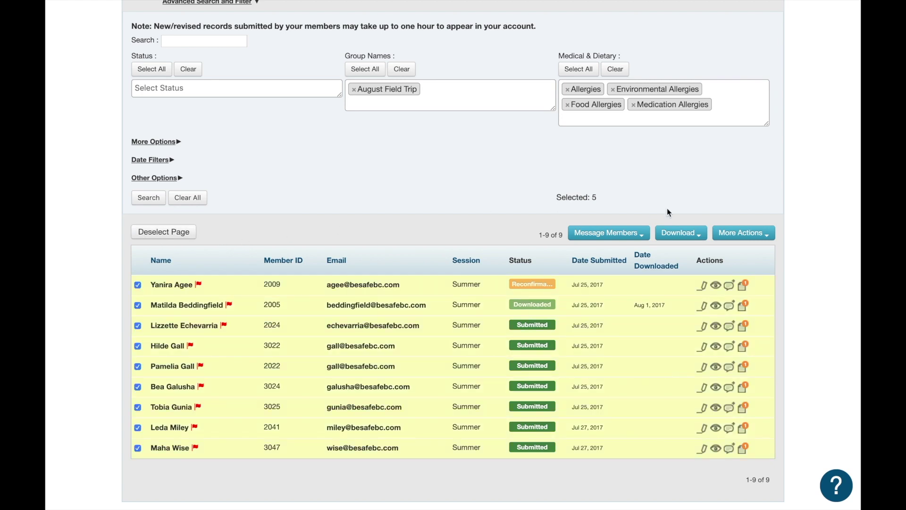
{"action": "left_click", "coordinate": [749, 235]}
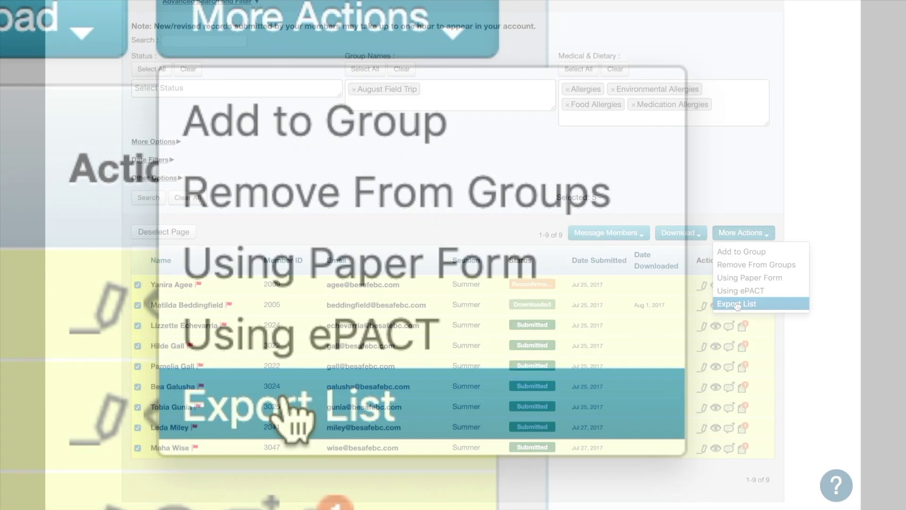
{"action": "left_click", "coordinate": [291, 411]}
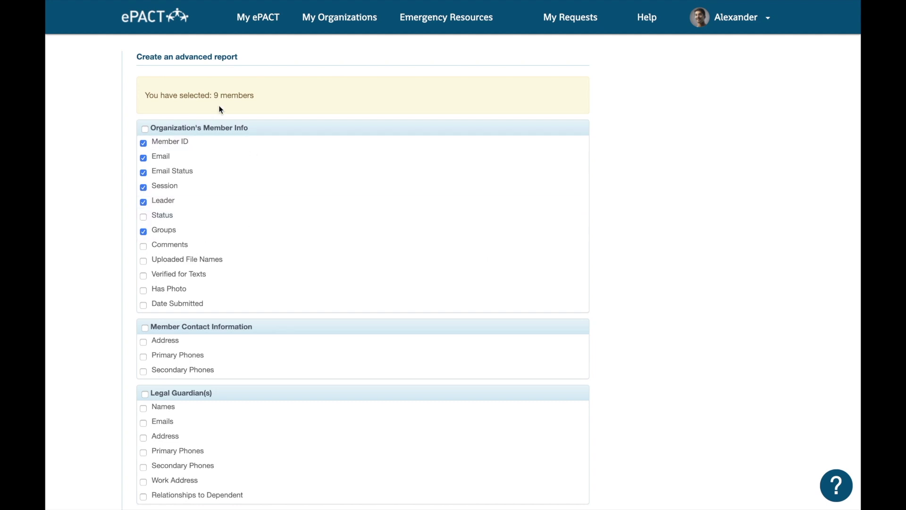
- Exclude Email Status, Session, Leader and Groups from the organization's member info in the report
{"action": "left_click", "coordinate": [144, 172]}
{"action": "left_click", "coordinate": [145, 188]}
{"action": "left_click", "coordinate": [143, 203]}
{"action": "left_click", "coordinate": [143, 231]}
{"action": "scroll", "coordinate": [231, 281], "scroll_direction": "down", "scroll_amount": 3}
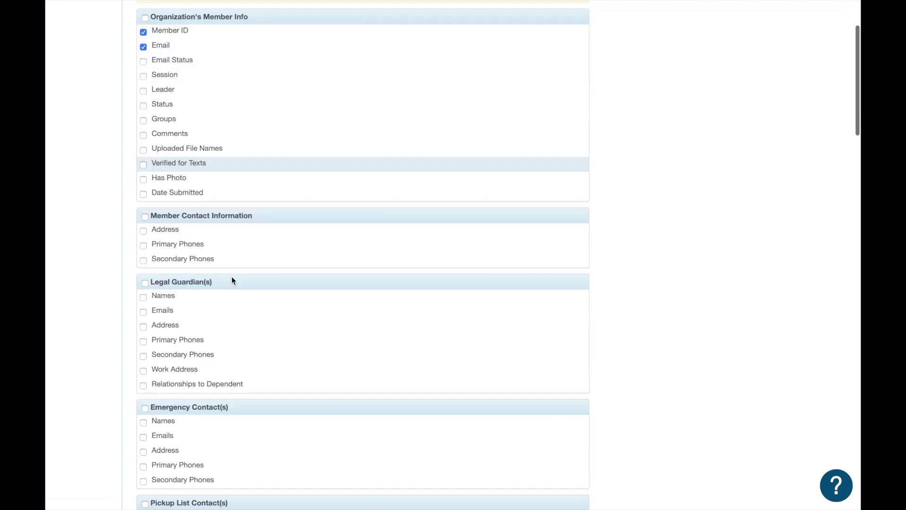
- Include all Legal Guardian(s), Emergency Contact(s) and Pickup List Contact(s) fields in the report
{"action": "scroll", "coordinate": [232, 281], "scroll_direction": "down", "scroll_amount": 2}
{"action": "left_click", "coordinate": [145, 202]}
{"action": "left_click", "coordinate": [144, 328]}
{"action": "left_click", "coordinate": [145, 423]}
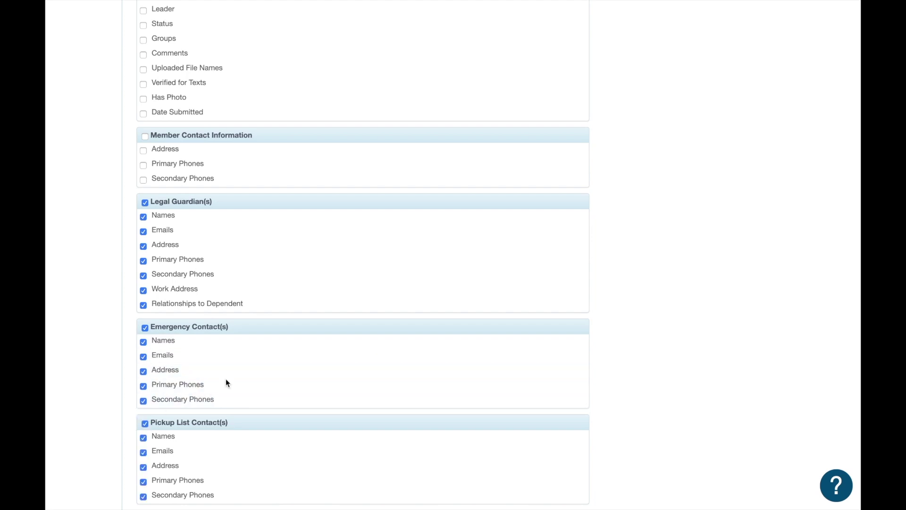
- Review the remaining medical, allergy, consent and waiver fields, then export the advanced report
{"action": "scroll", "coordinate": [347, 310], "scroll_direction": "down", "scroll_amount": 3}
{"action": "scroll", "coordinate": [347, 310], "scroll_direction": "down", "scroll_amount": 4}
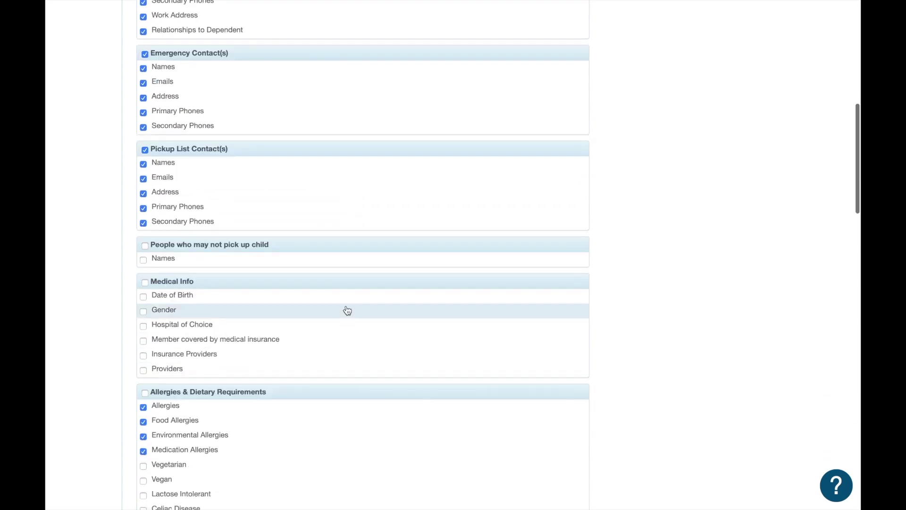
{"action": "scroll", "coordinate": [347, 310], "scroll_direction": "down", "scroll_amount": 3}
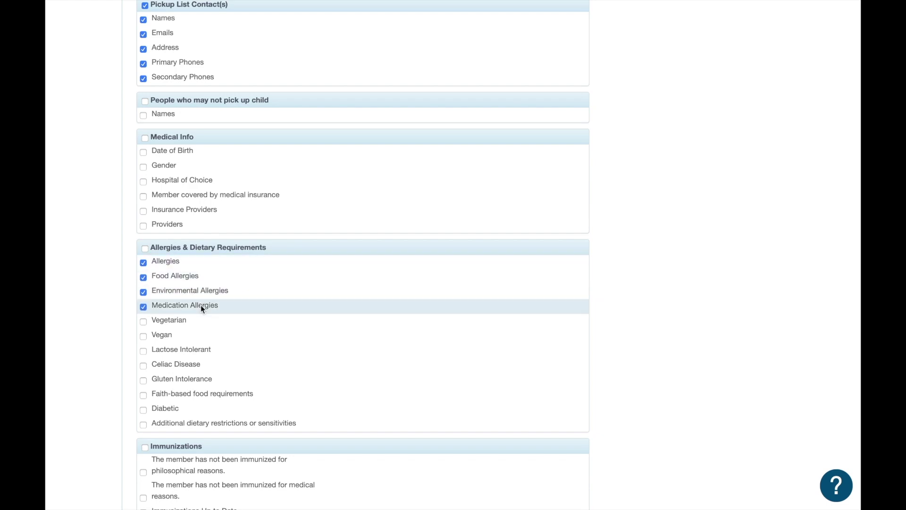
{"action": "scroll", "coordinate": [200, 305], "scroll_direction": "down", "scroll_amount": 8}
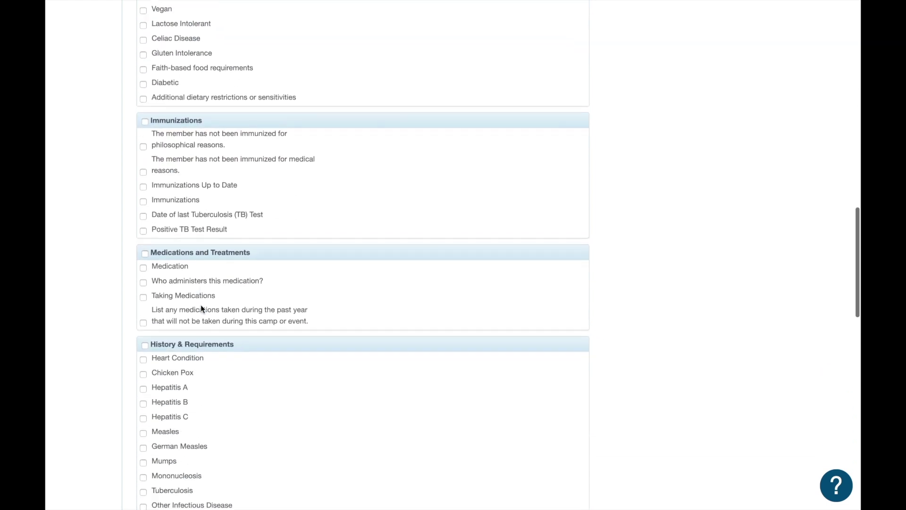
{"action": "scroll", "coordinate": [201, 307], "scroll_direction": "down", "scroll_amount": 16}
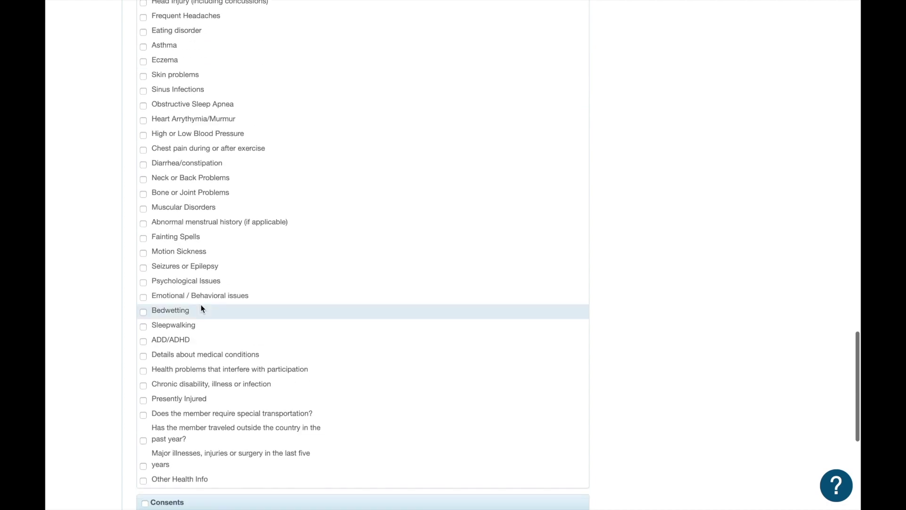
{"action": "scroll", "coordinate": [200, 304], "scroll_direction": "down", "scroll_amount": 2}
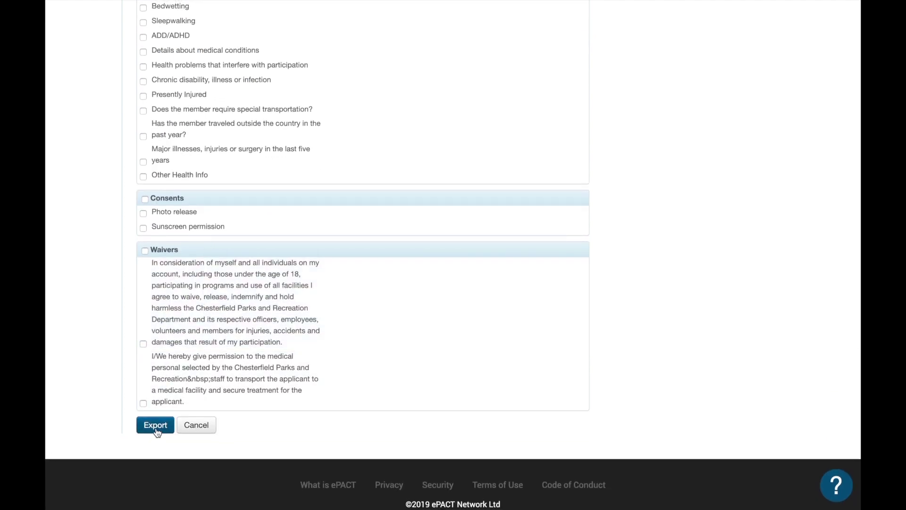
{"action": "left_click", "coordinate": [156, 425]}
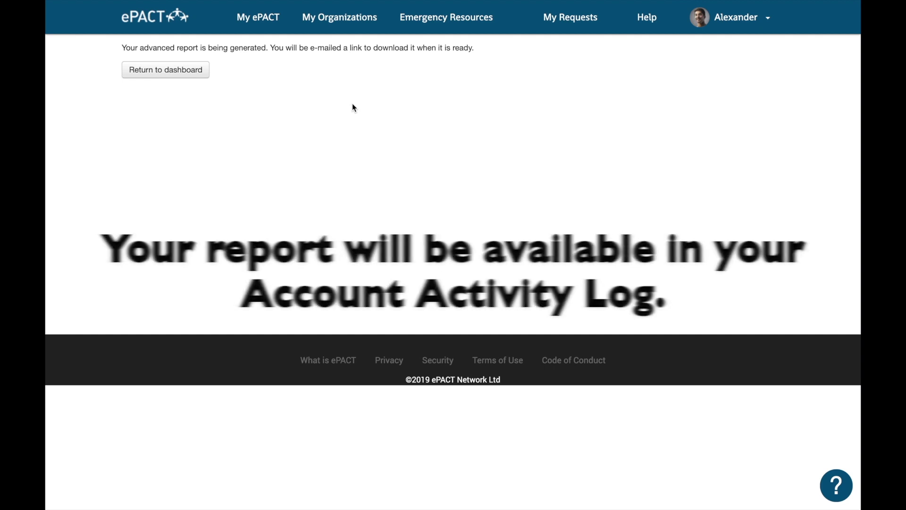
- Return to the organization dashboard and open the Account Activity Log
{"action": "left_click", "coordinate": [189, 74]}
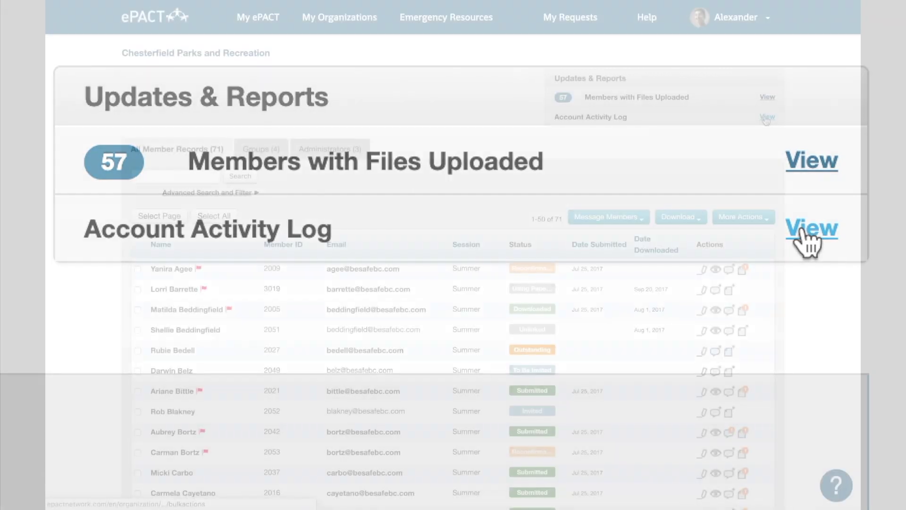
{"action": "left_click", "coordinate": [767, 116]}
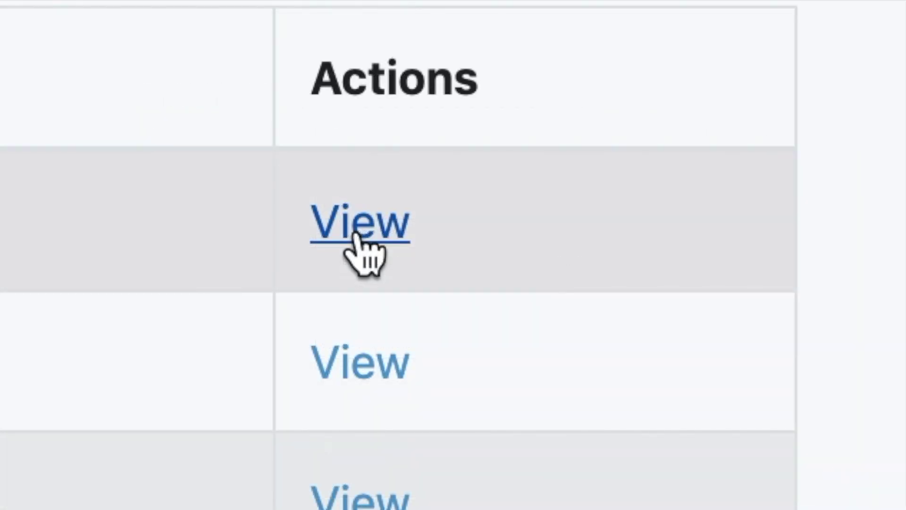
- Download the advanced report file from the first activity log entry and open it in Excel
{"action": "left_click", "coordinate": [356, 235]}
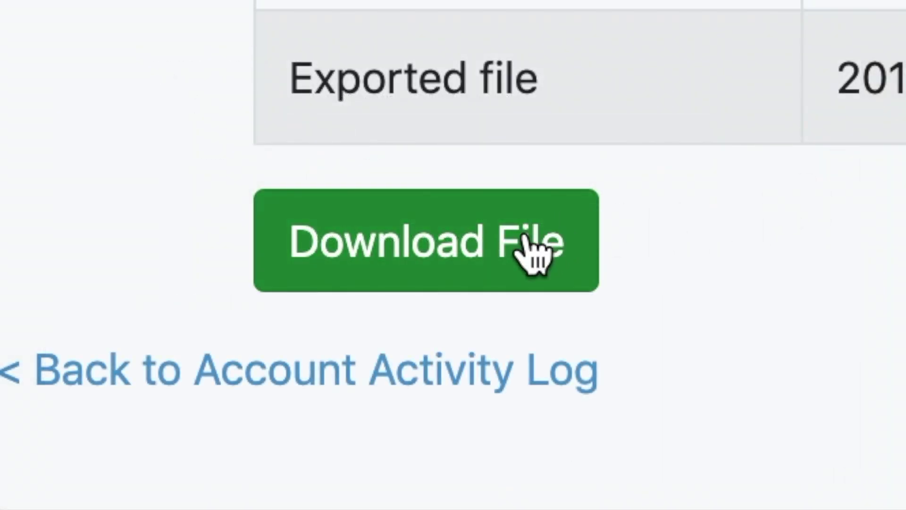
{"action": "left_click", "coordinate": [527, 236]}
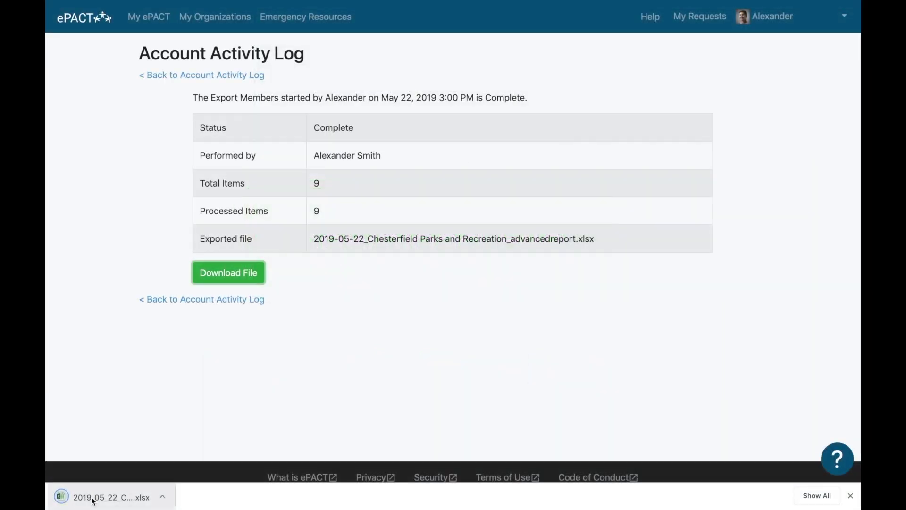
{"action": "left_click", "coordinate": [93, 498]}
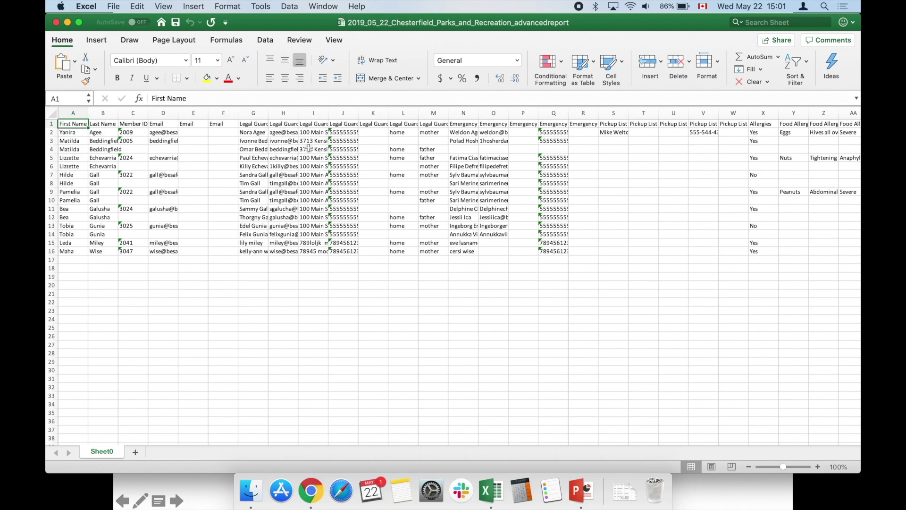
- Autofit all column widths of the advanced report sheet to their contents
{"action": "left_click", "coordinate": [53, 113]}
{"action": "left_click_drag", "start_coordinate": [88, 112], "coordinate": [88, 111]}
{"action": "double_click", "coordinate": [87, 112]}
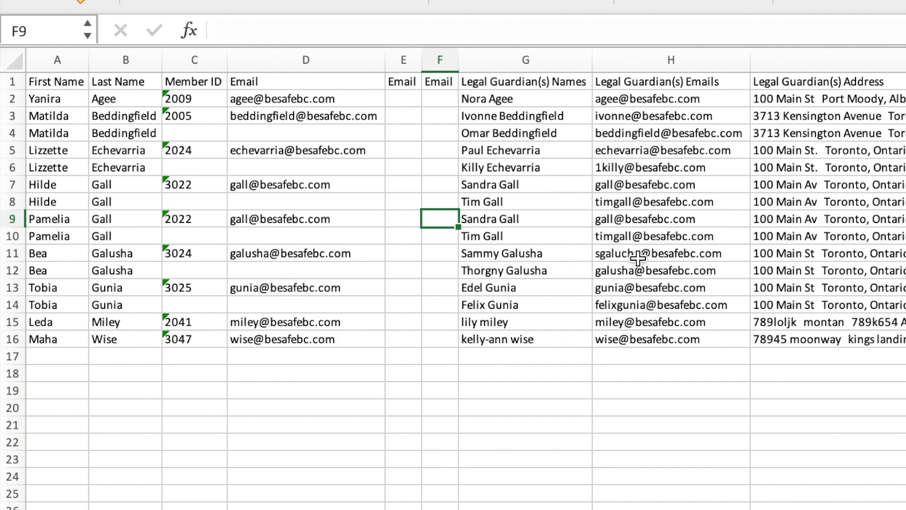
- Examine the report's columns from legal guardian details through food allergies, then go back to the Account Activity Log in ePACT
{"action": "scroll", "coordinate": [637, 256], "scroll_direction": "right", "scroll_amount": 5}
{"action": "scroll", "coordinate": [866, 204], "scroll_direction": "right", "scroll_amount": 4}
{"action": "scroll", "coordinate": [866, 204], "scroll_direction": "right", "scroll_amount": 8}
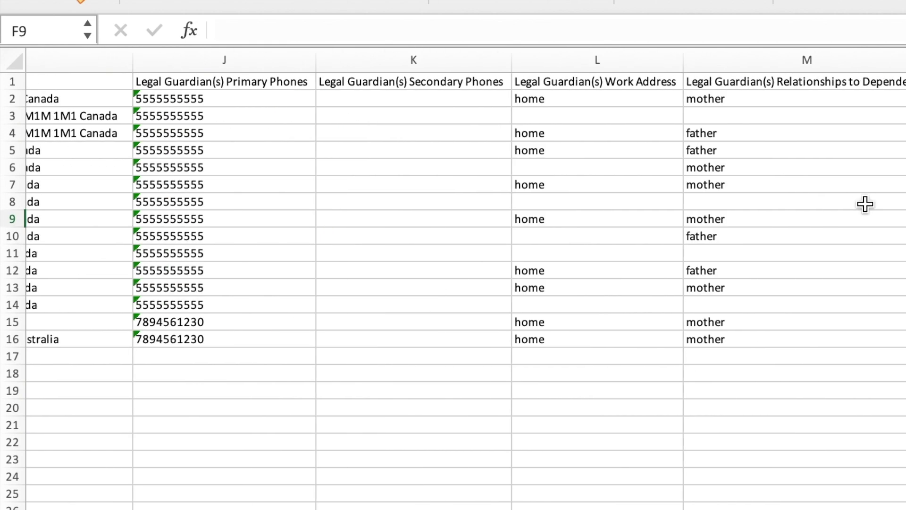
{"action": "scroll", "coordinate": [865, 204], "scroll_direction": "right", "scroll_amount": 3}
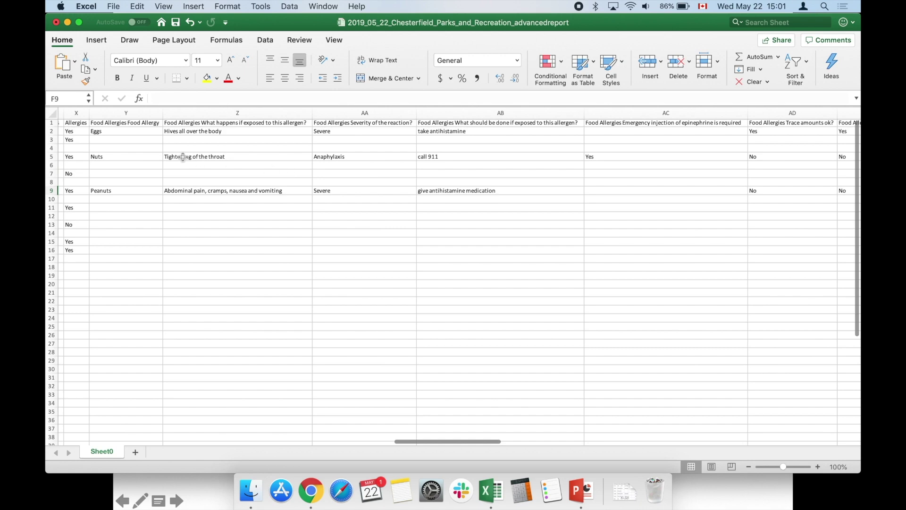
{"action": "scroll", "coordinate": [470, 185], "scroll_direction": "right", "scroll_amount": 5}
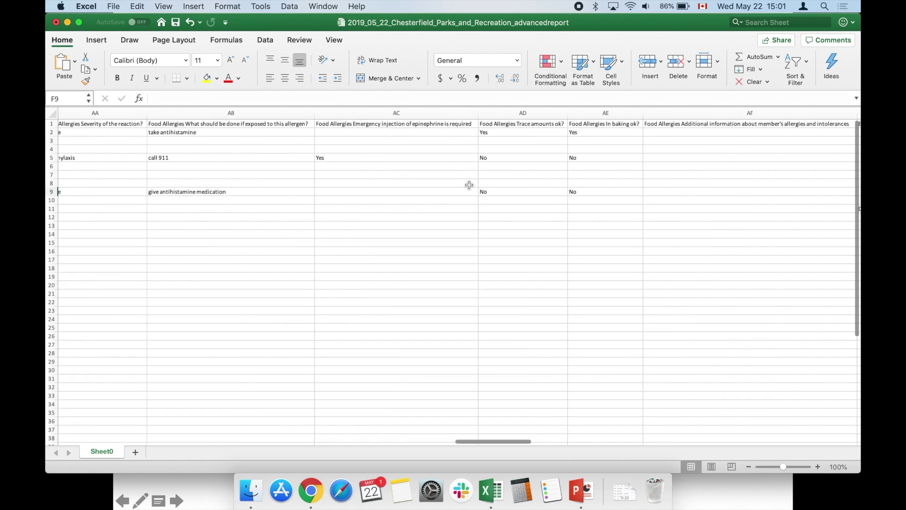
{"action": "scroll", "coordinate": [469, 185], "scroll_direction": "right", "scroll_amount": 2}
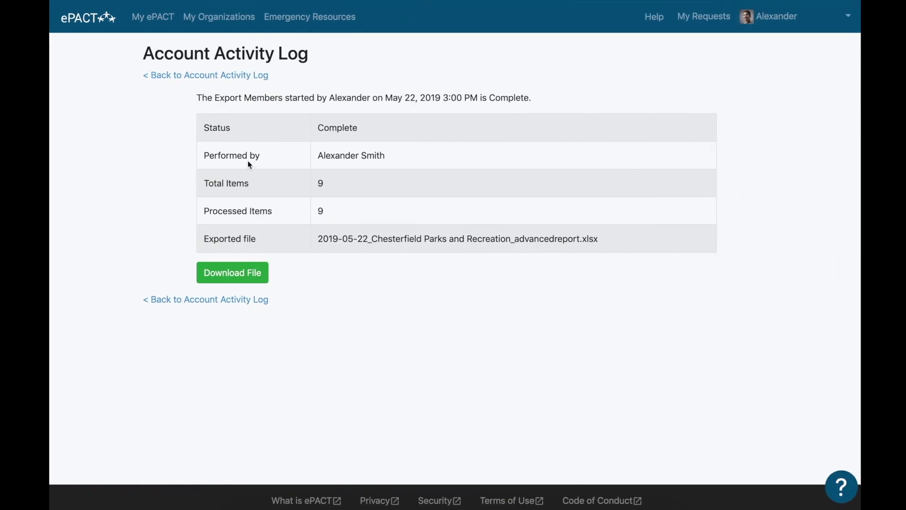
{"action": "left_click", "coordinate": [245, 306]}
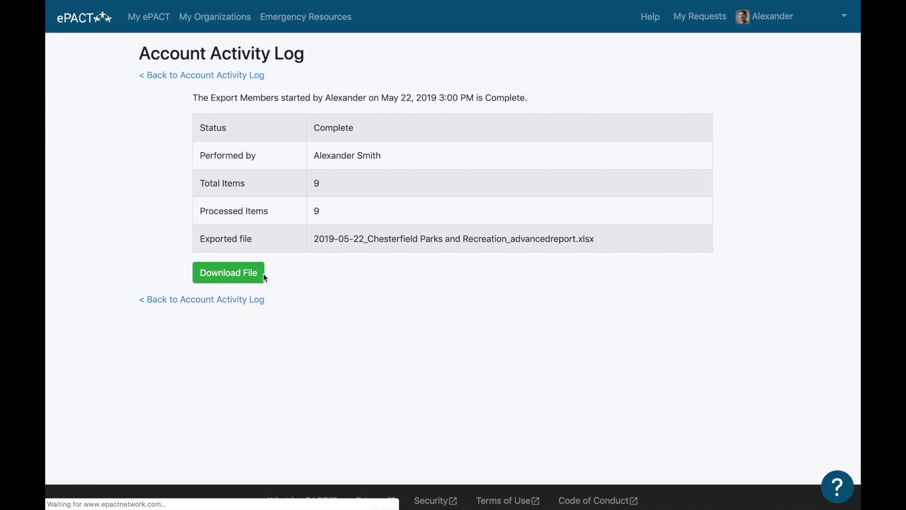